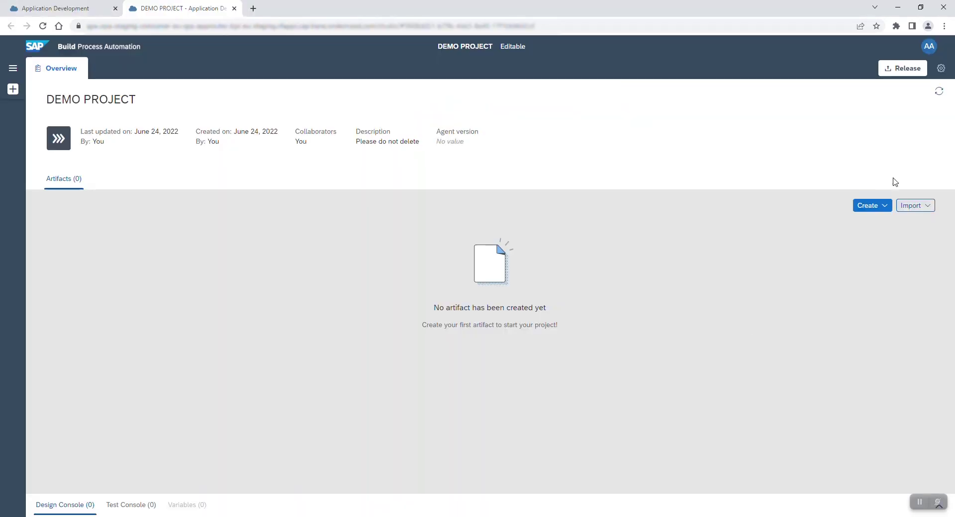
# Create a new Application from the DEV log-on screen and launch the recorder on it
pyautogui.click(870, 208)
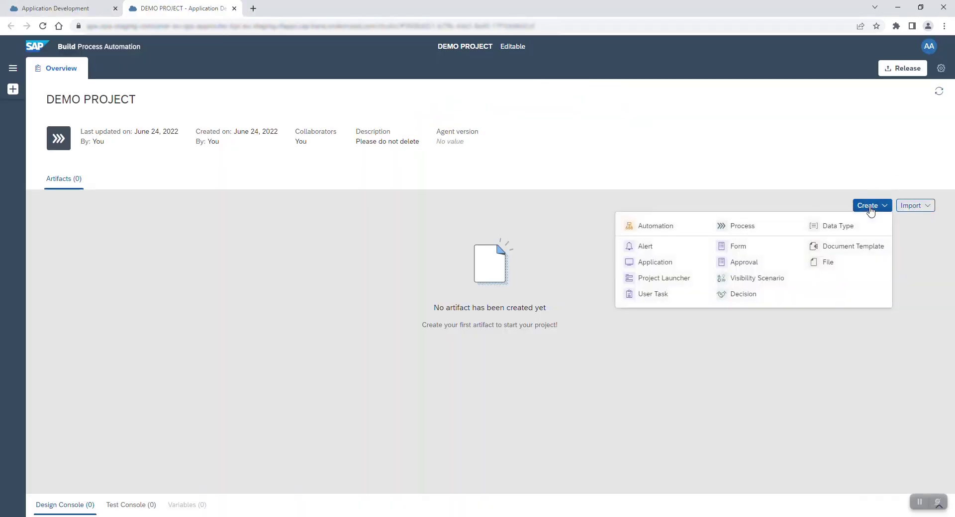
pyautogui.click(666, 266)
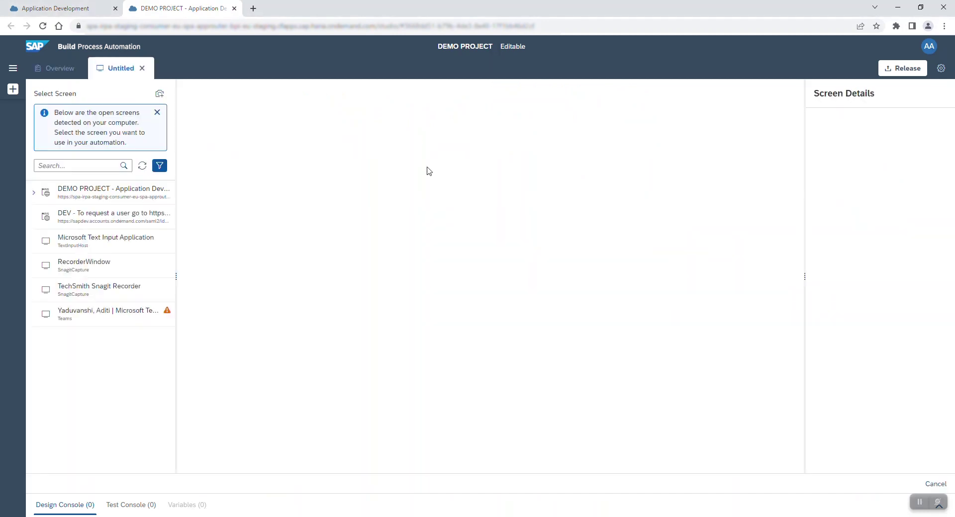
pyautogui.click(109, 222)
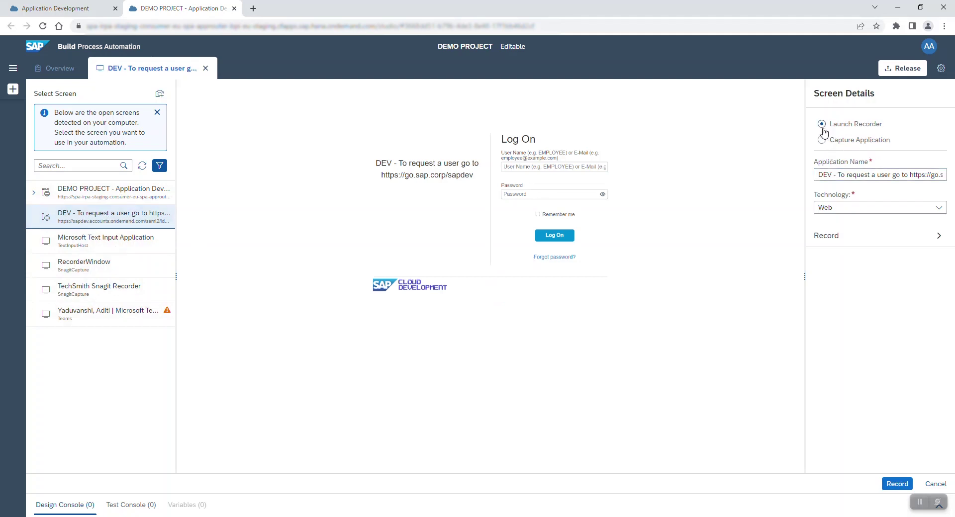
pyautogui.click(897, 483)
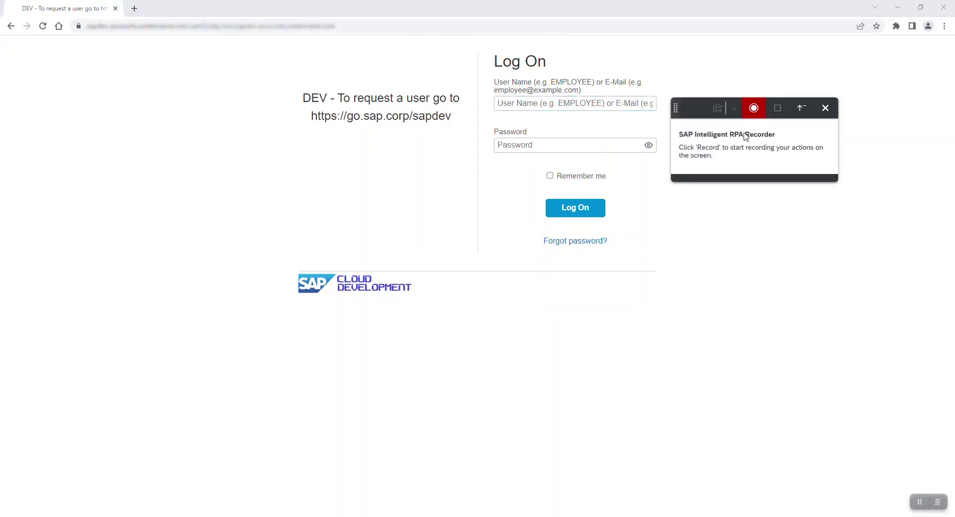
# Record logging on with the project manager's user name and password to reach the SAP Home page
pyautogui.click(754, 109)
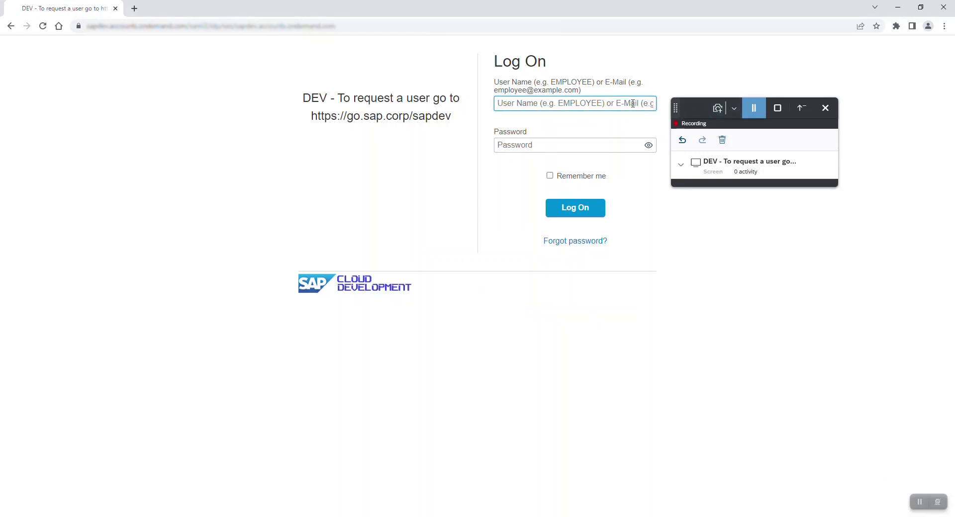
pyautogui.hotkey('ctrl', 'v')
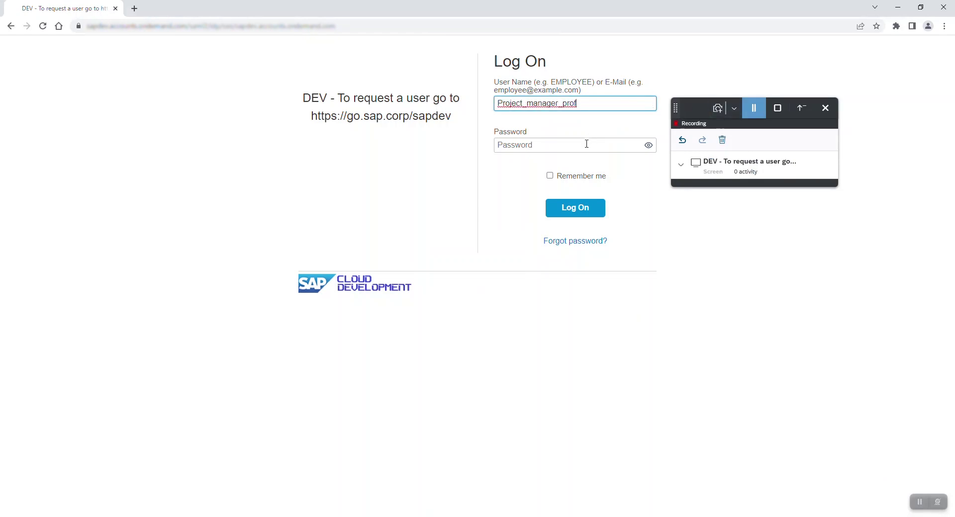
pyautogui.click(587, 145)
pyautogui.write('•••••••')
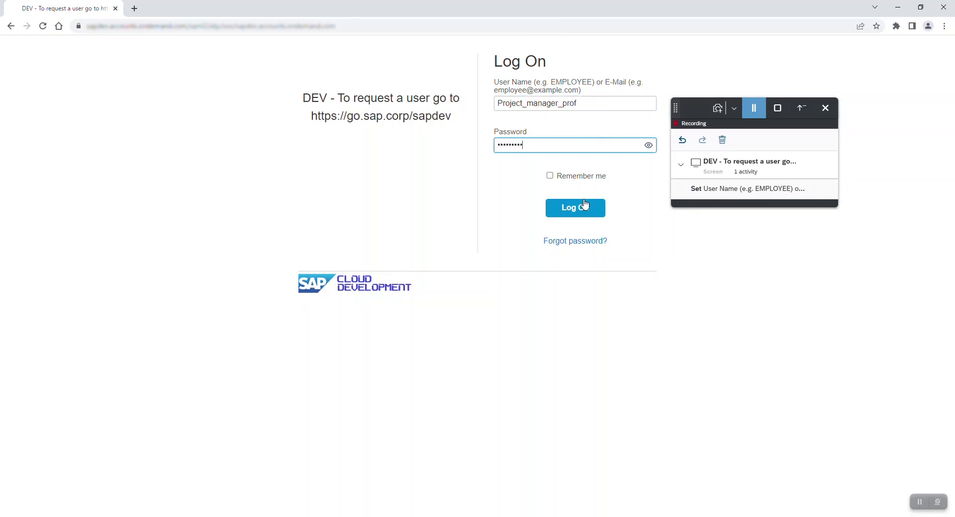
pyautogui.click(580, 208)
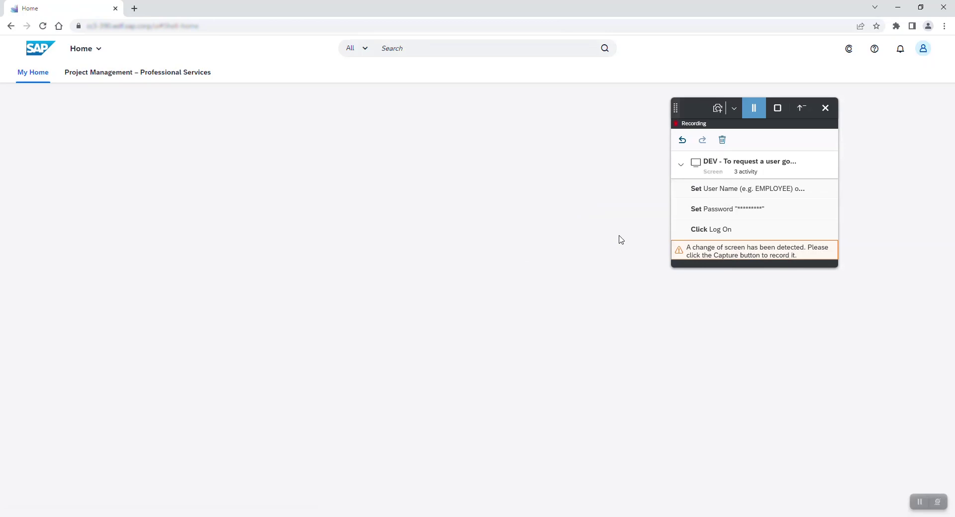
# Capture the Home screen, open Project Management – Professional Services, and capture that page
pyautogui.click(718, 109)
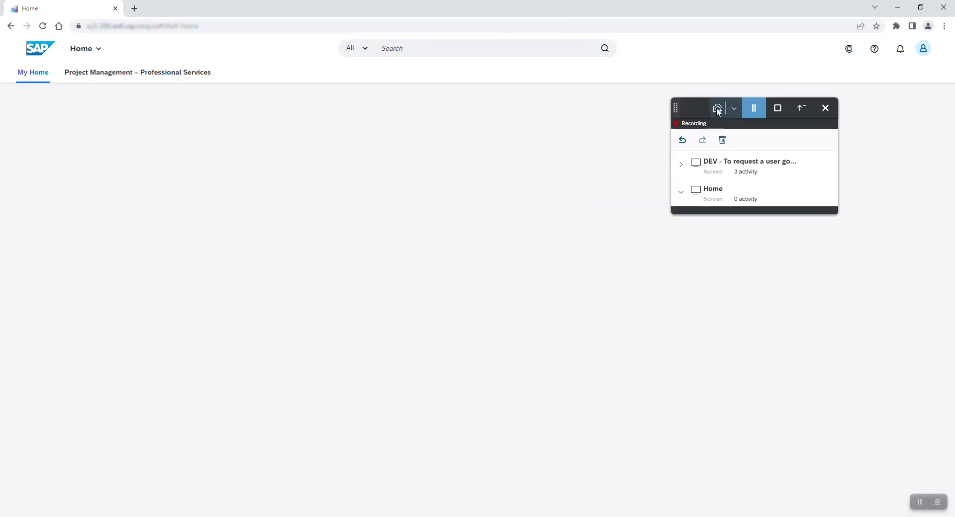
pyautogui.click(153, 74)
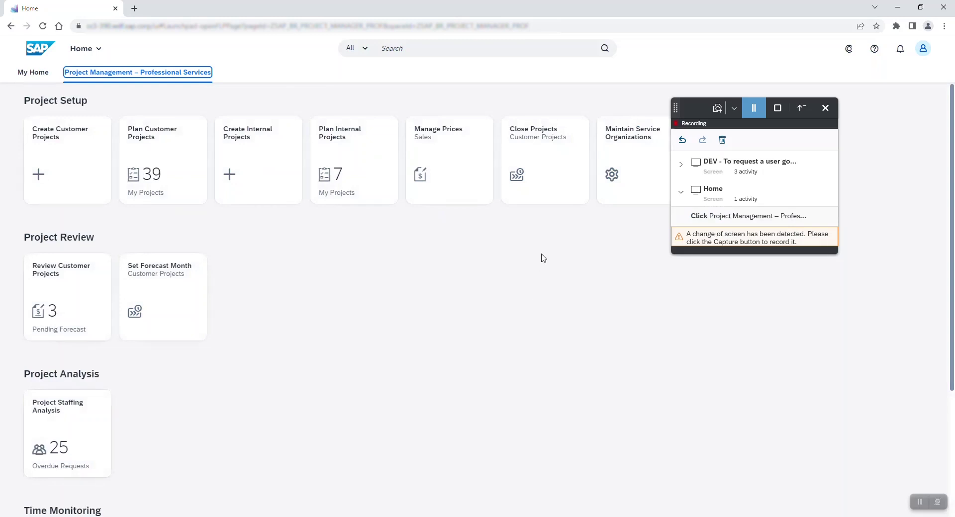
pyautogui.click(717, 109)
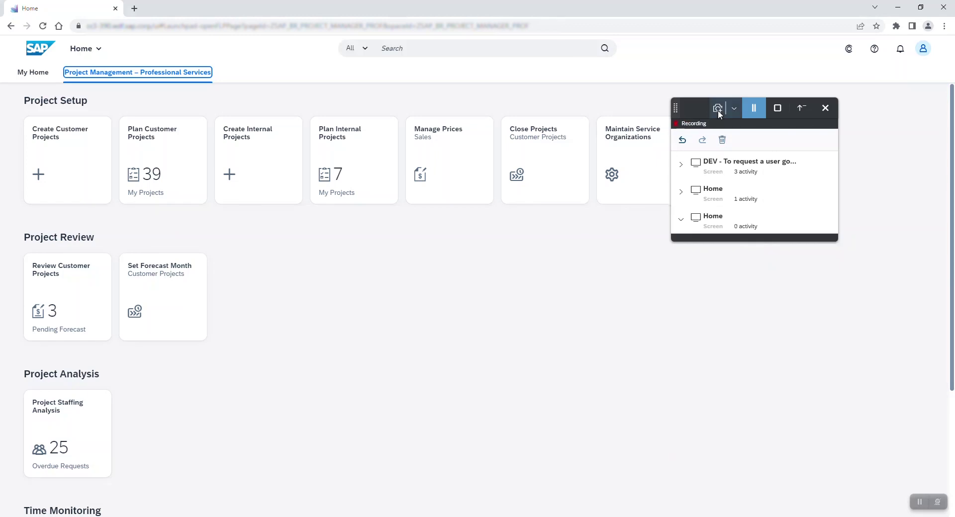
# Open the Create Customer Project form and capture its Customer value-help dialog
pyautogui.click(82, 177)
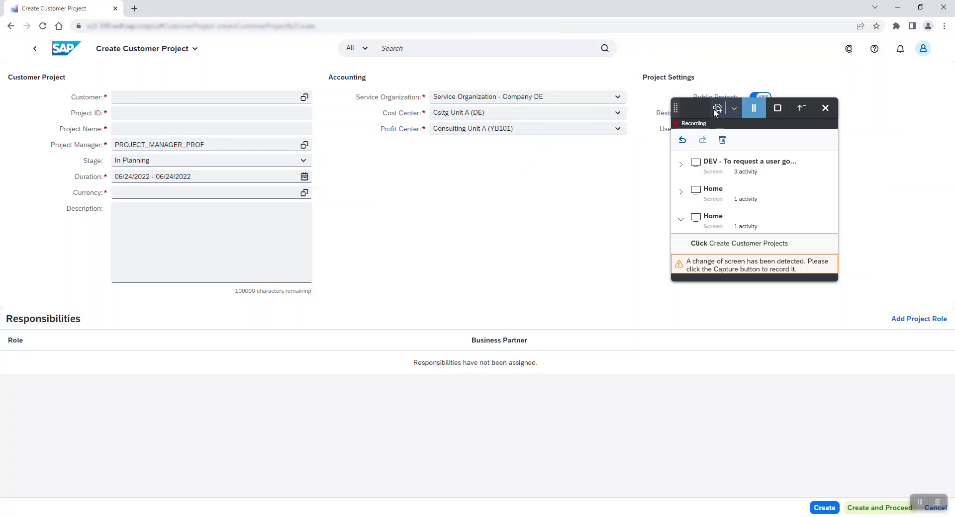
pyautogui.click(716, 112)
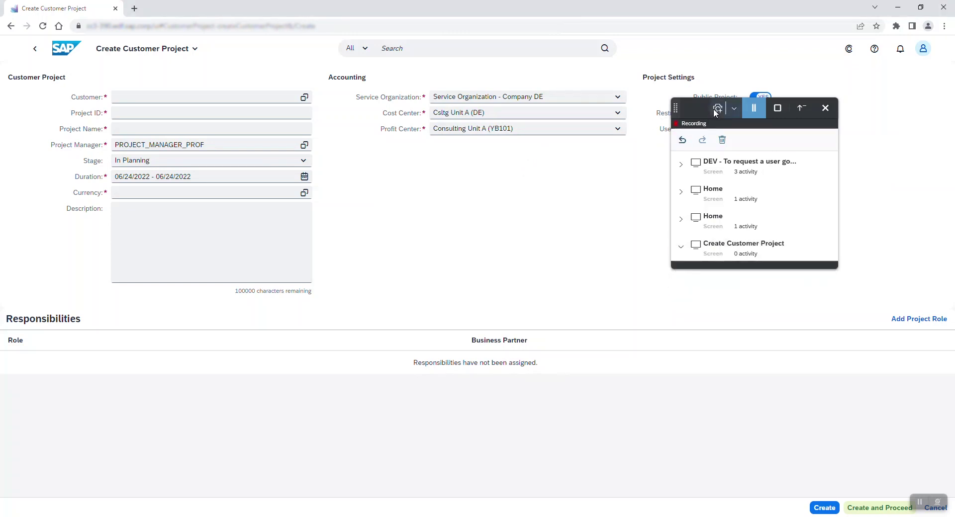
pyautogui.click(304, 98)
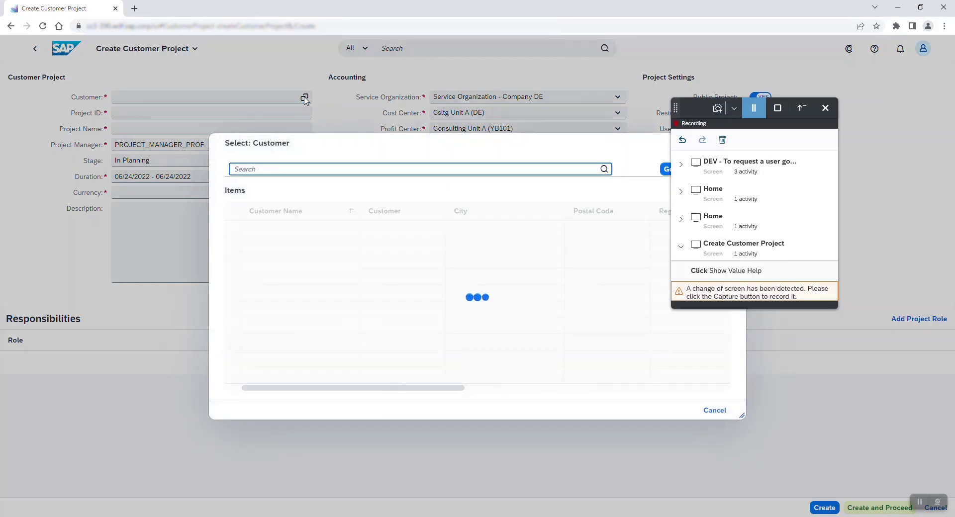
pyautogui.moveTo(677, 108); pyautogui.dragTo(728, 71)
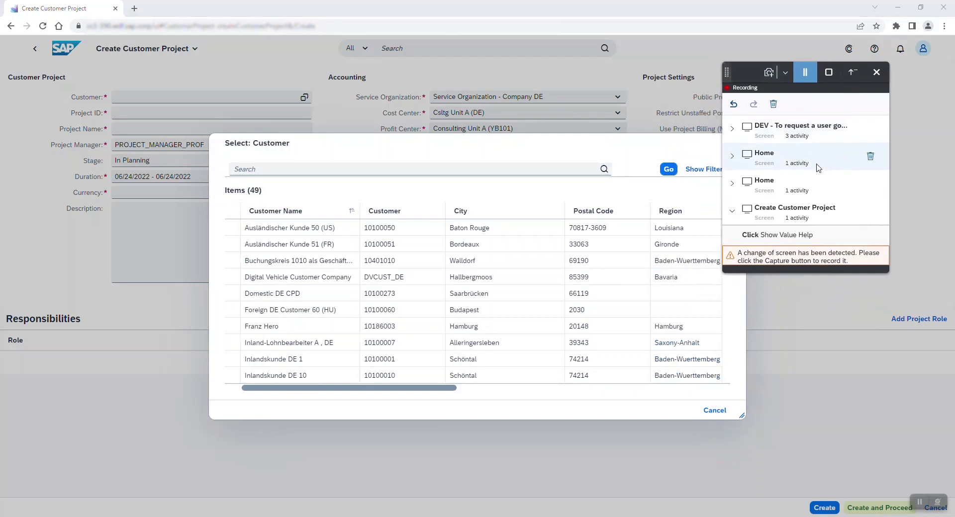
pyautogui.click(770, 73)
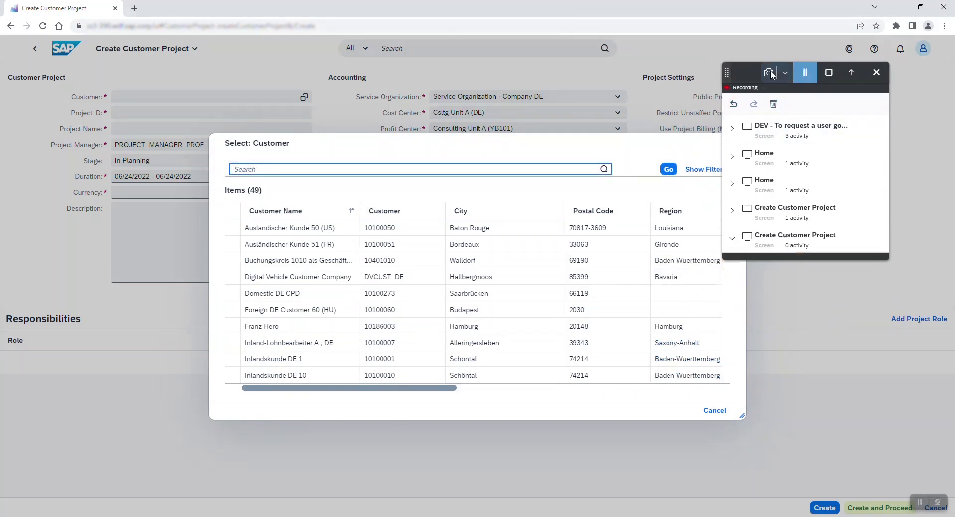
# Search customer number 10100002 and select Inlandskunde DE 2 as the project customer
pyautogui.click(440, 167)
pyautogui.write('10100002')
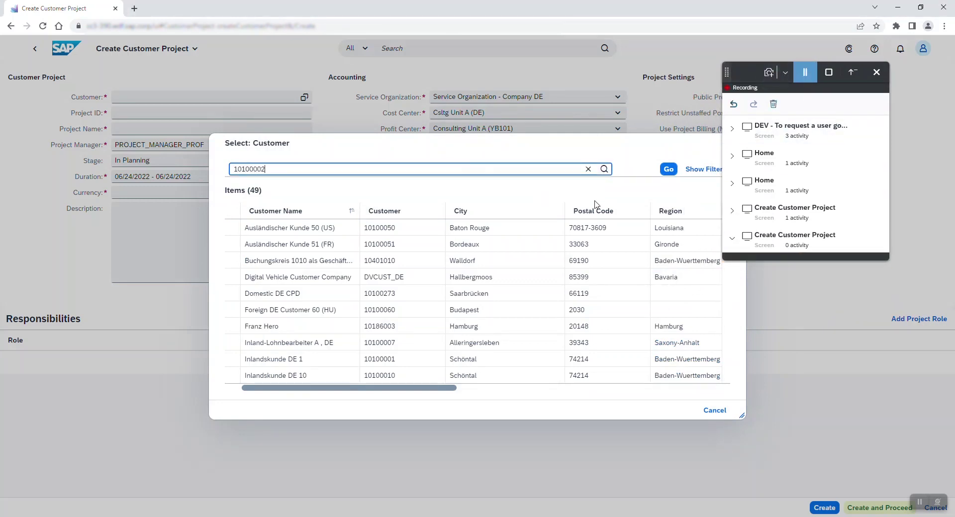
pyautogui.click(669, 169)
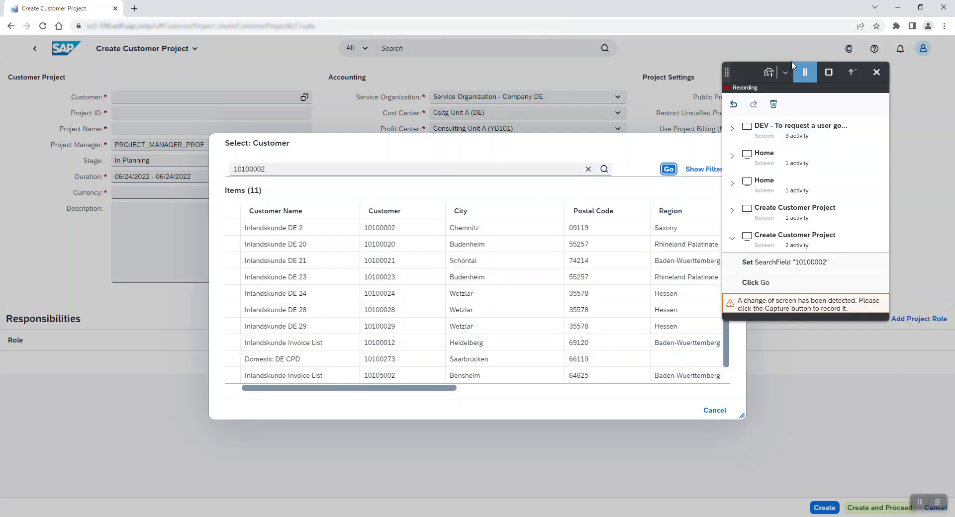
pyautogui.click(770, 73)
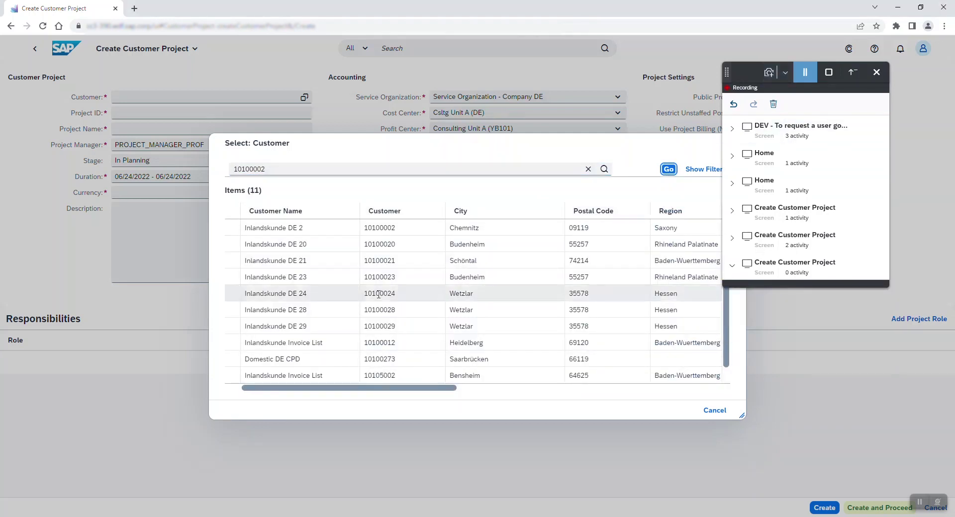
pyautogui.click(232, 229)
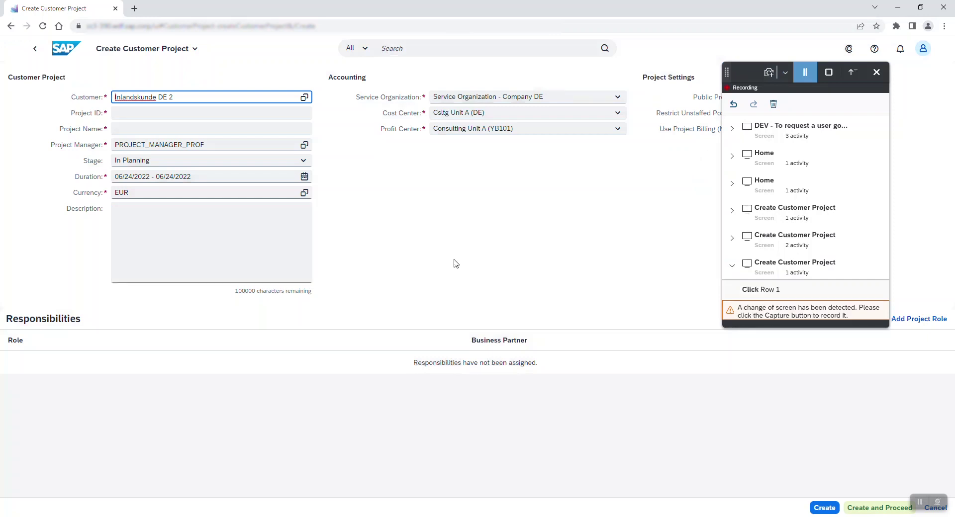
# Enter Project ID CustomerProject, name 'Customer Project', description 'Test Description', then Create and Proceed
pyautogui.click(770, 73)
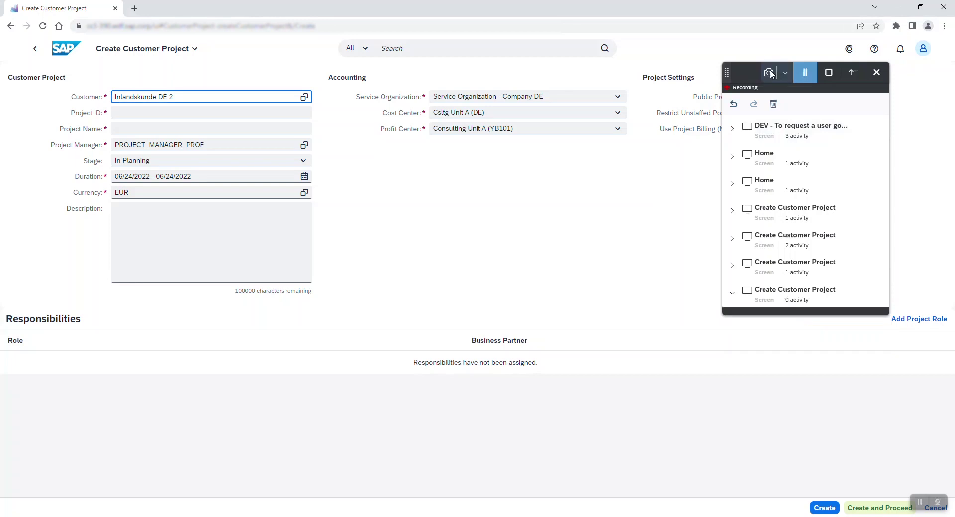
pyautogui.click(261, 114)
pyautogui.write('CustomerProject')
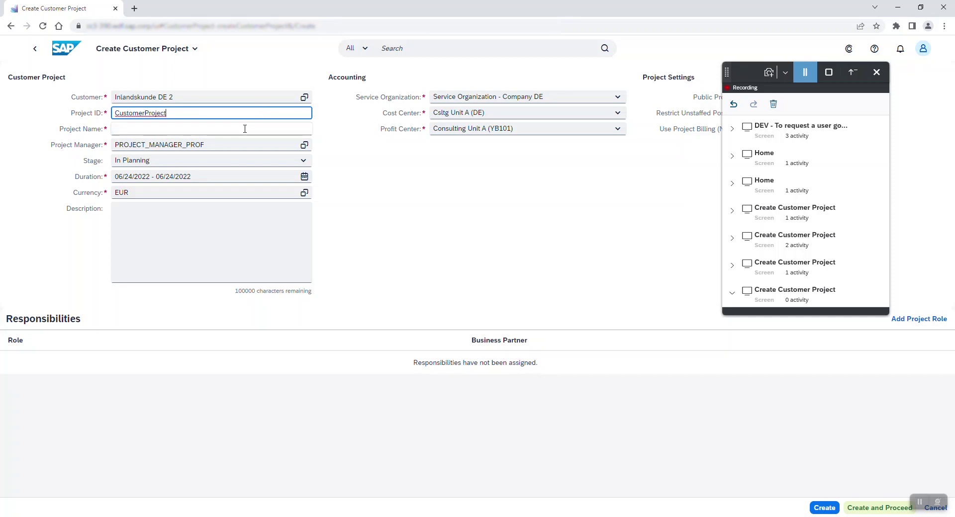
pyautogui.click(245, 129)
pyautogui.write('Customer Project')
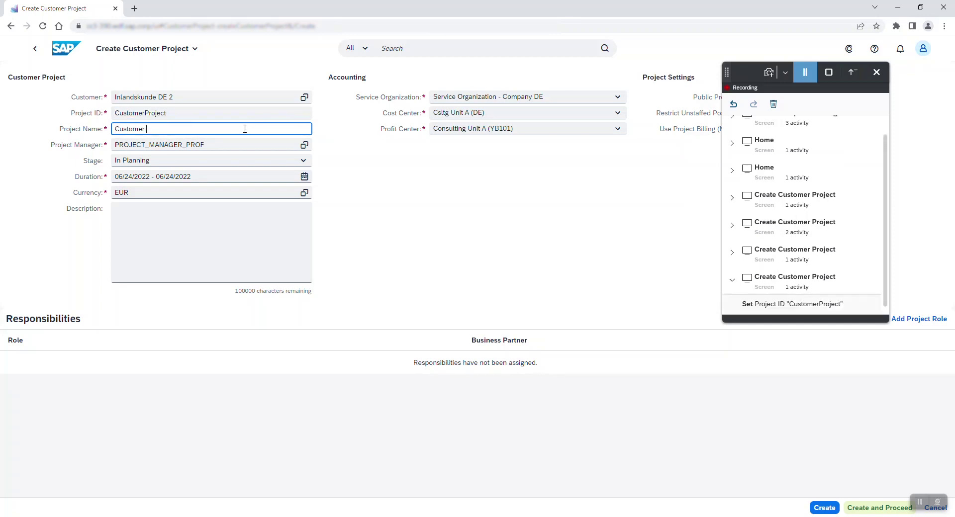
pyautogui.click(205, 231)
pyautogui.write('T')
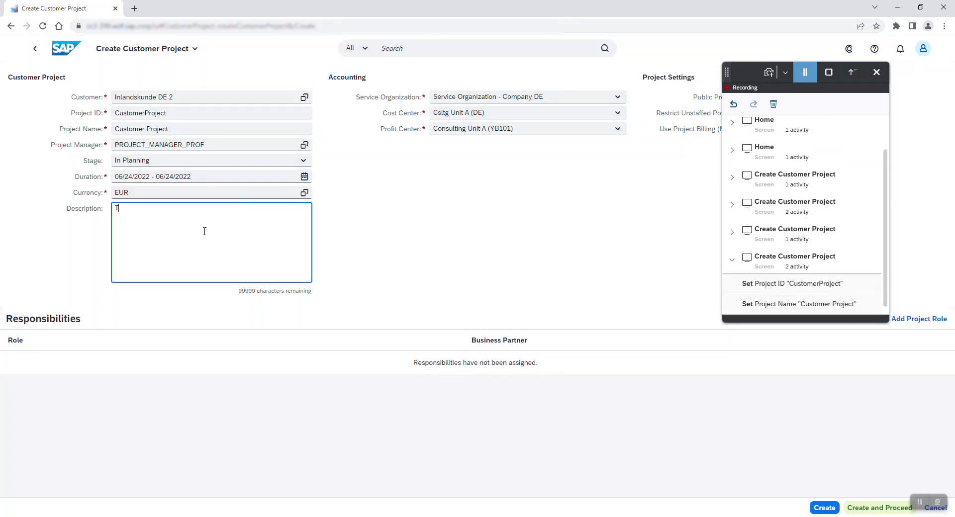
pyautogui.write('est Description')
pyautogui.click(870, 508)
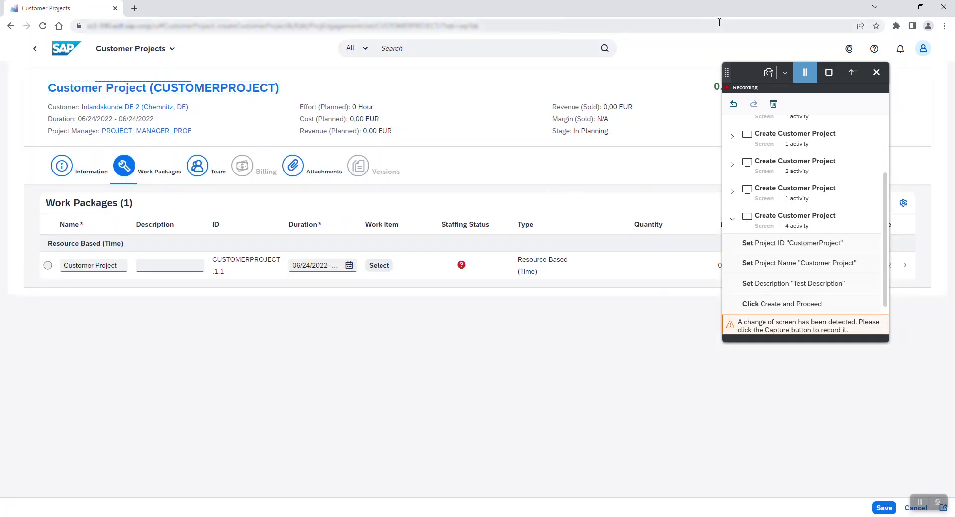
# Select work item P002 Testing for work package CUSTOMERPROJECT.1.1, capturing each screen
pyautogui.click(768, 73)
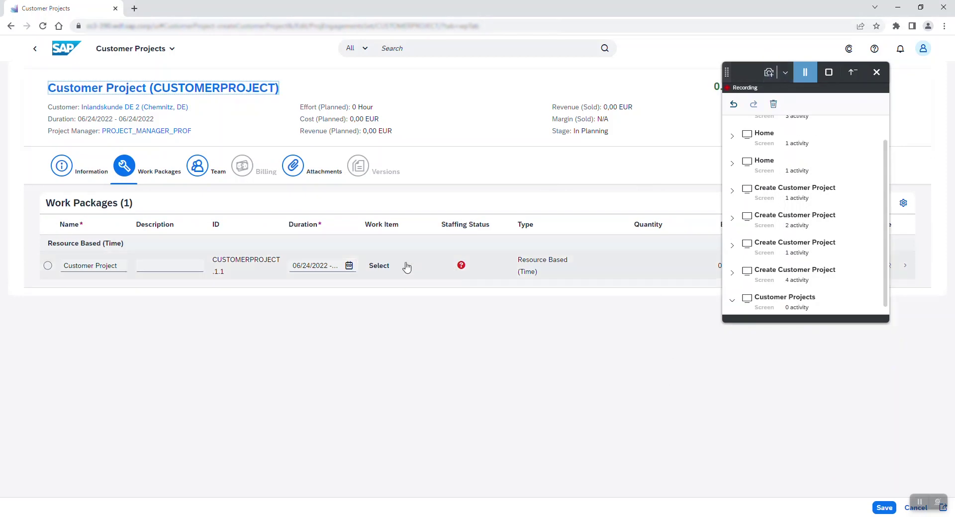
pyautogui.click(379, 266)
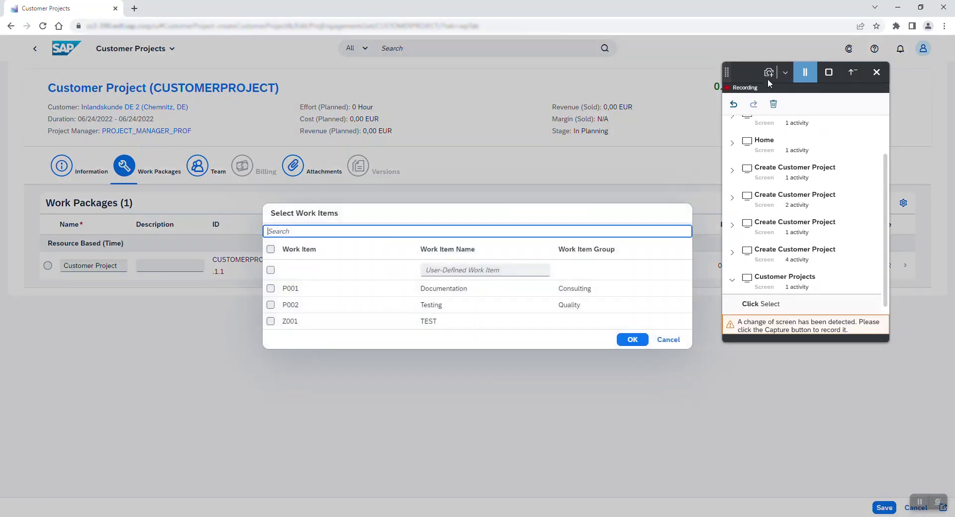
pyautogui.click(768, 74)
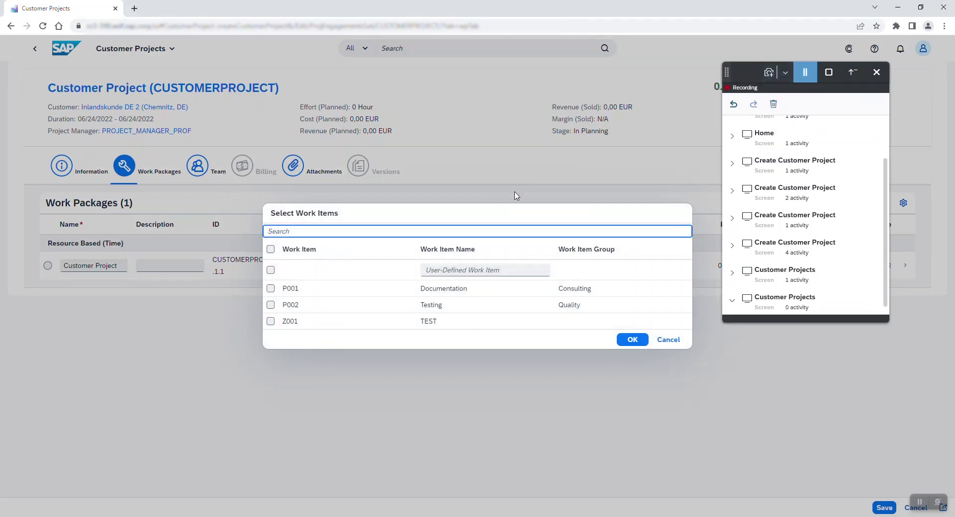
pyautogui.click(271, 305)
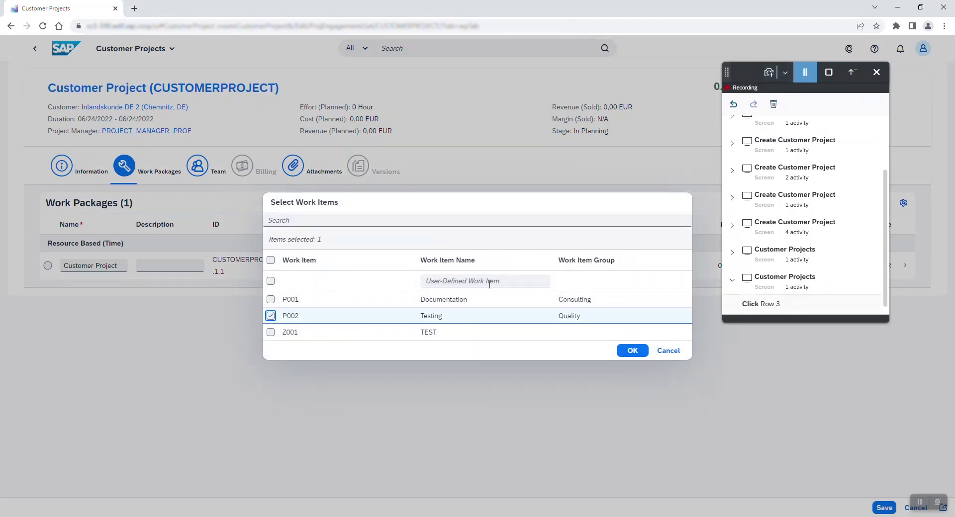
pyautogui.click(631, 351)
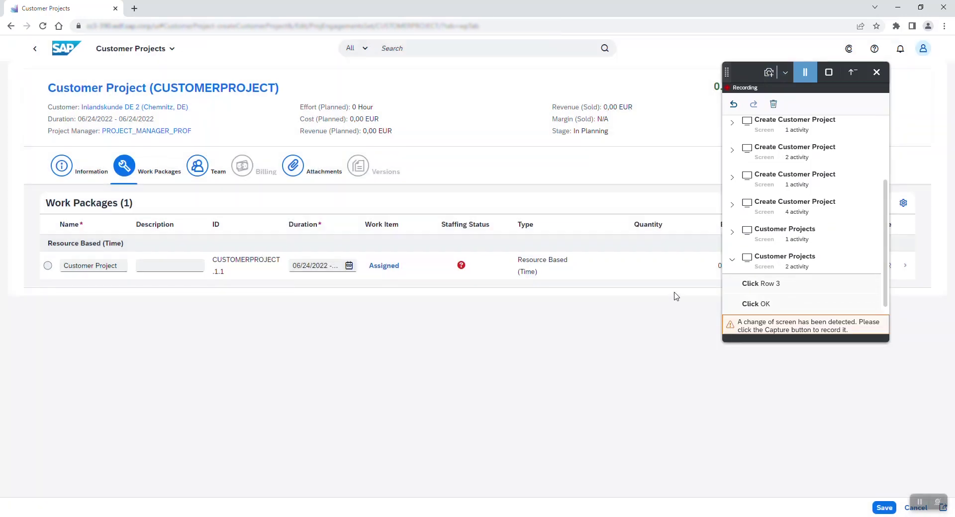
pyautogui.click(768, 72)
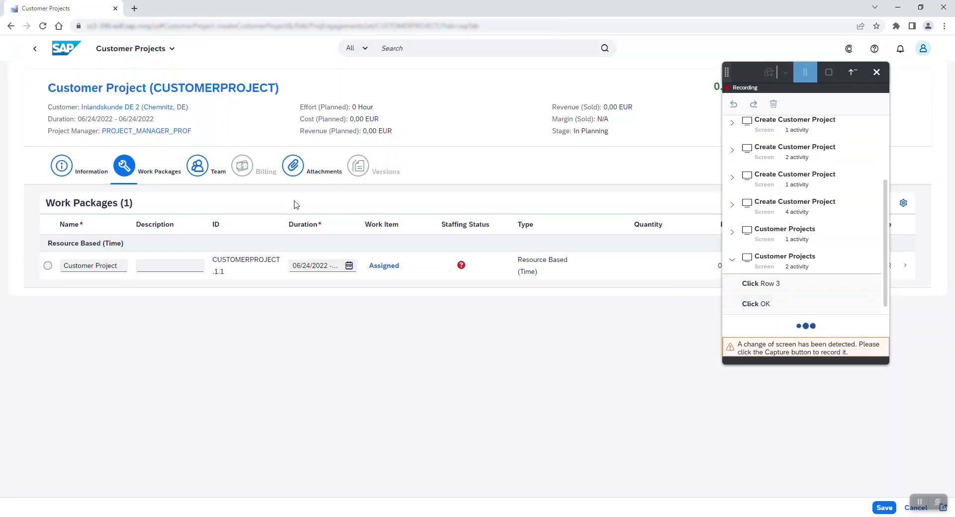
# On the Team tab, add the first available Junior Consultant resource with 3 H planned effort
pyautogui.click(204, 168)
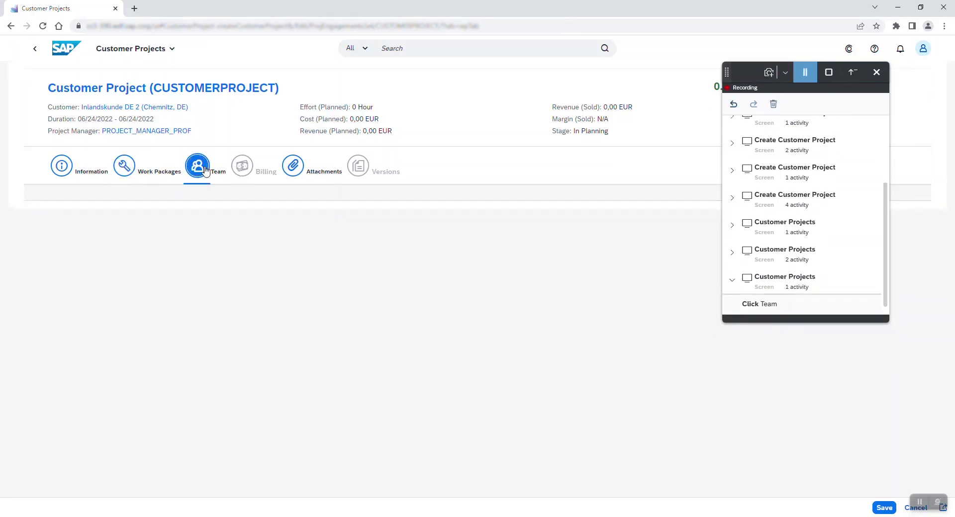
pyautogui.click(768, 73)
pyautogui.moveTo(724, 71); pyautogui.dragTo(759, 235)
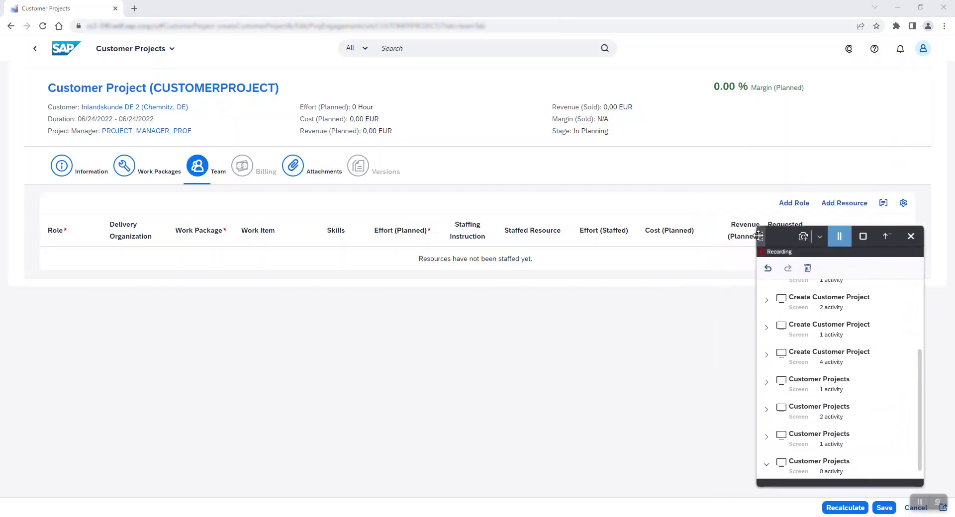
pyautogui.click(845, 203)
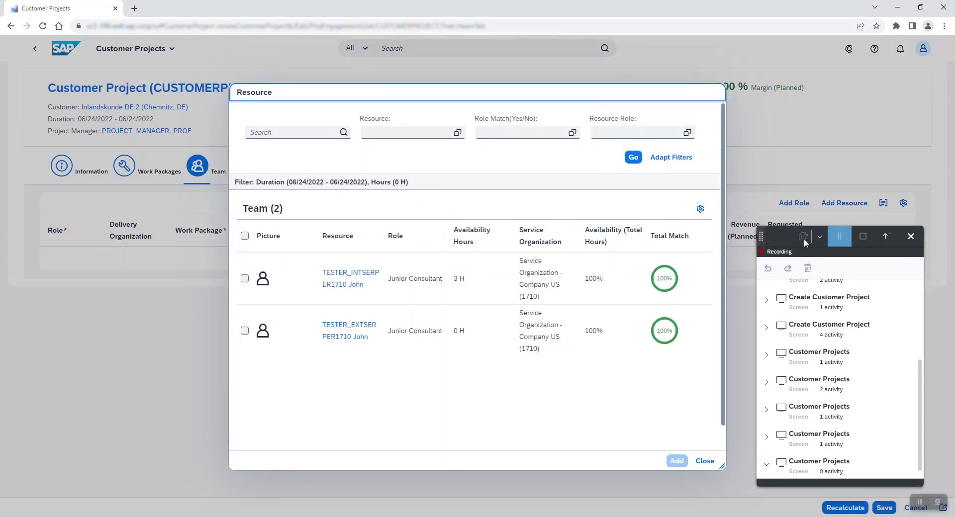
pyautogui.click(244, 279)
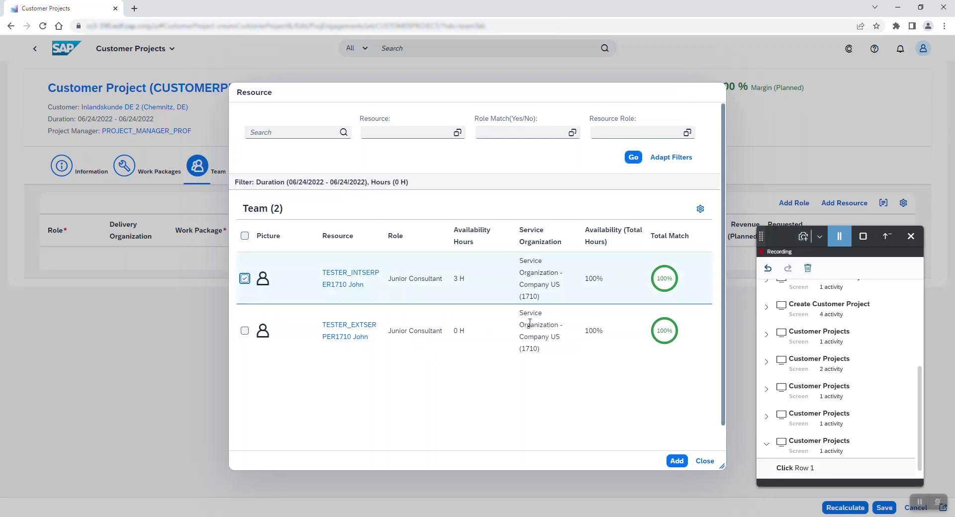
pyautogui.click(676, 461)
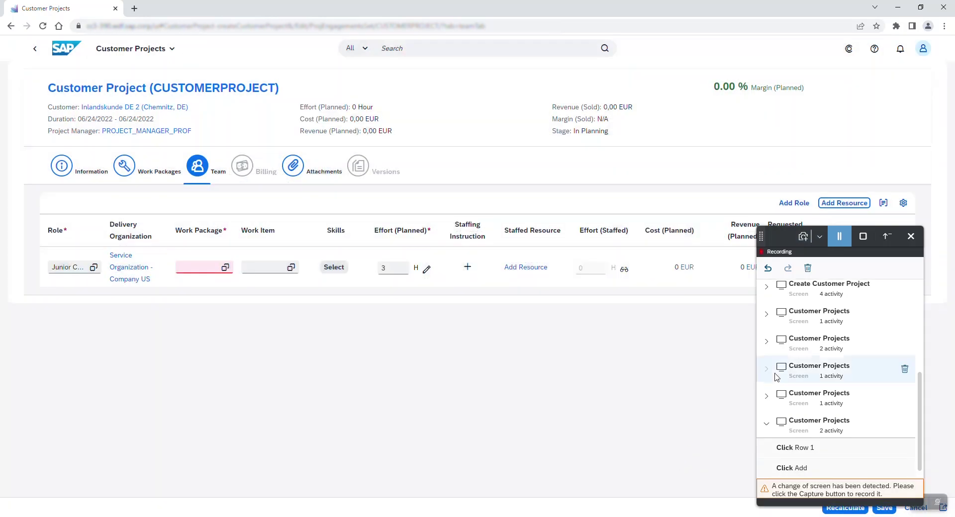
# Set the Junior Consultant row's work package to CUSTOMERPROJECT.1.1, capturing before and after
pyautogui.click(805, 237)
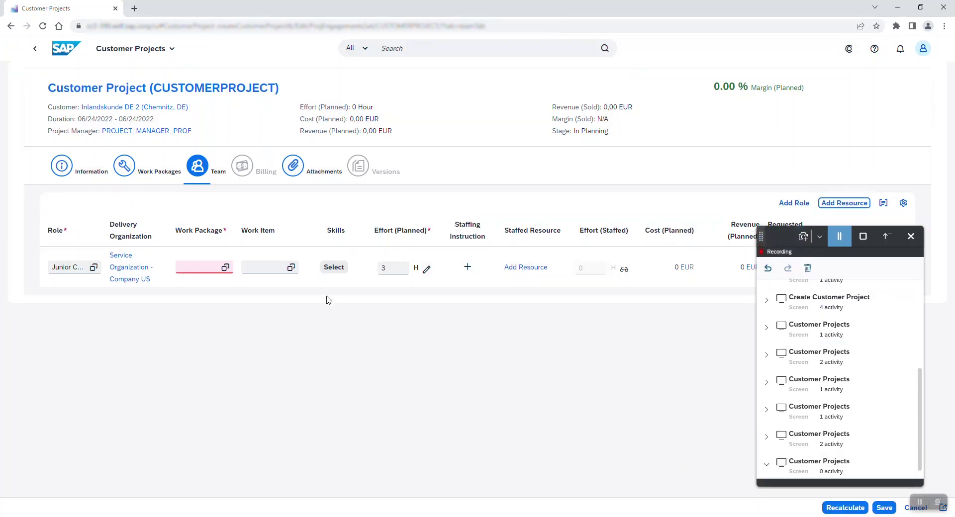
pyautogui.click(226, 267)
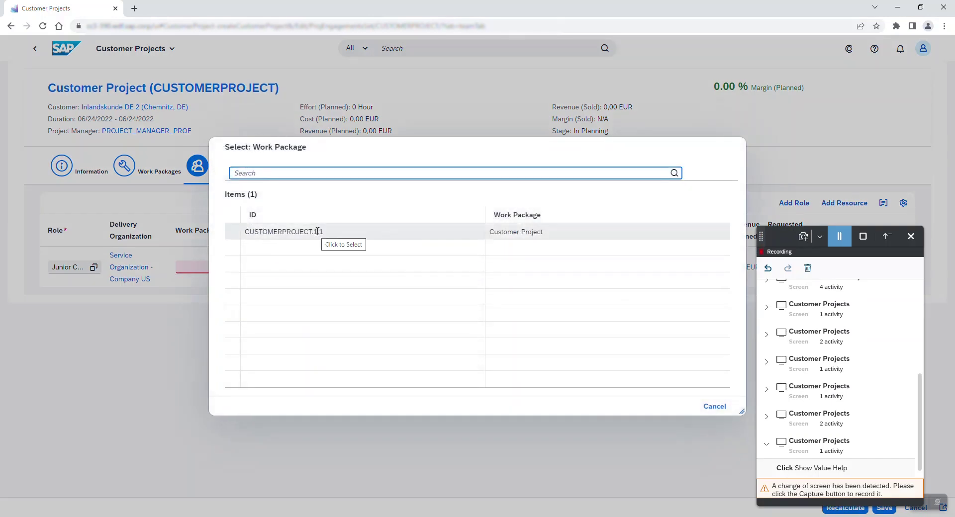
pyautogui.click(805, 236)
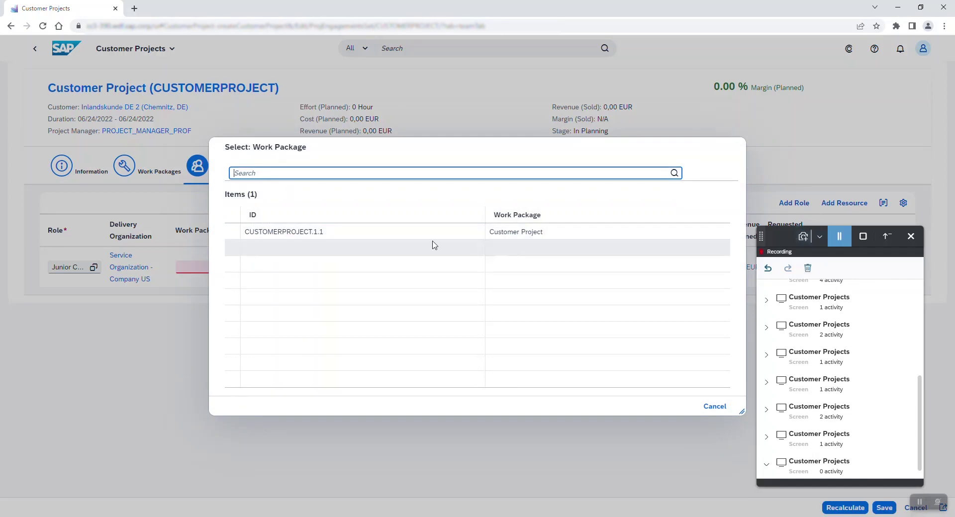
pyautogui.click(319, 232)
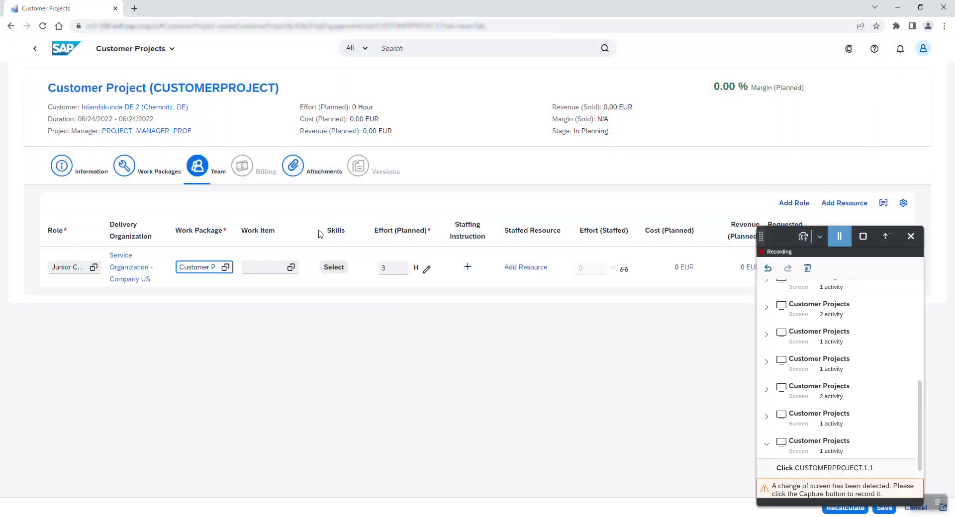
pyautogui.click(804, 237)
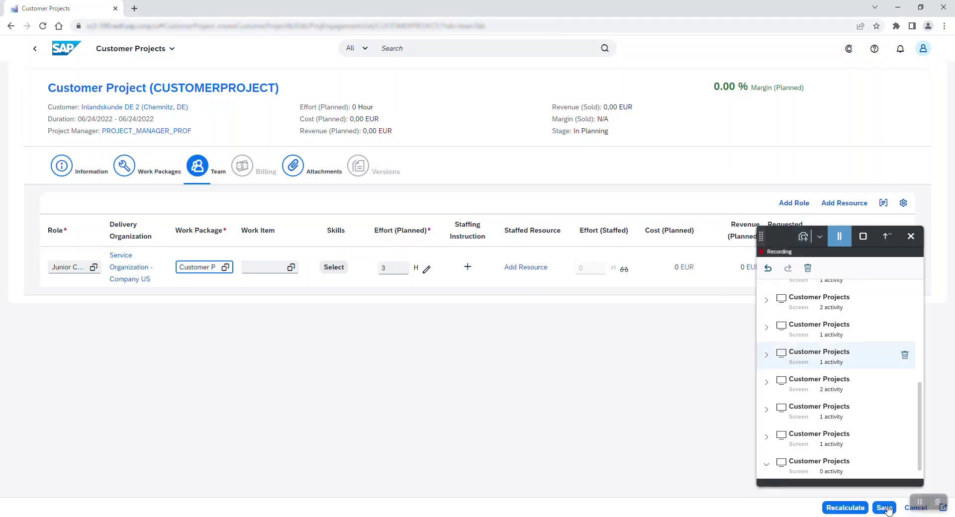
# Recalculate to 166,62 EUR cost and 240 EUR revenue, save, go Home, then stop and export the recording
pyautogui.click(851, 509)
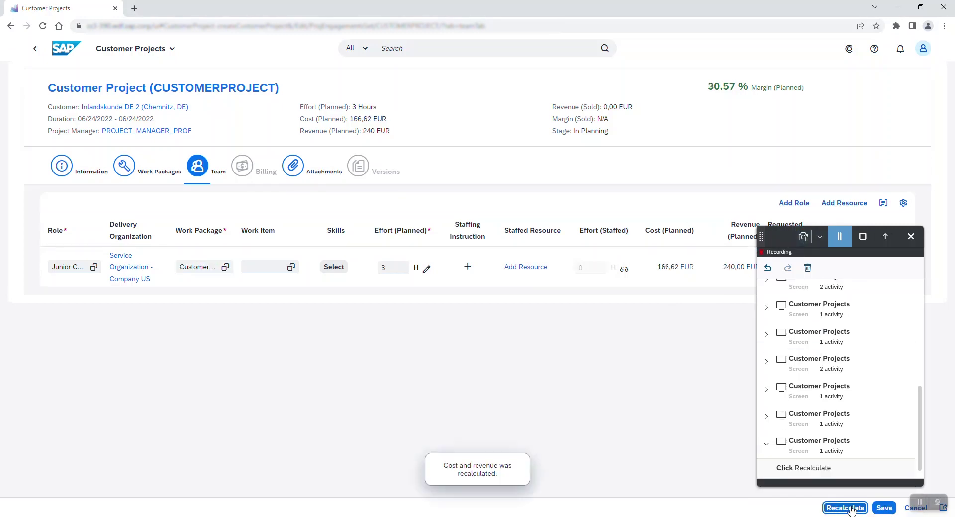
pyautogui.click(884, 508)
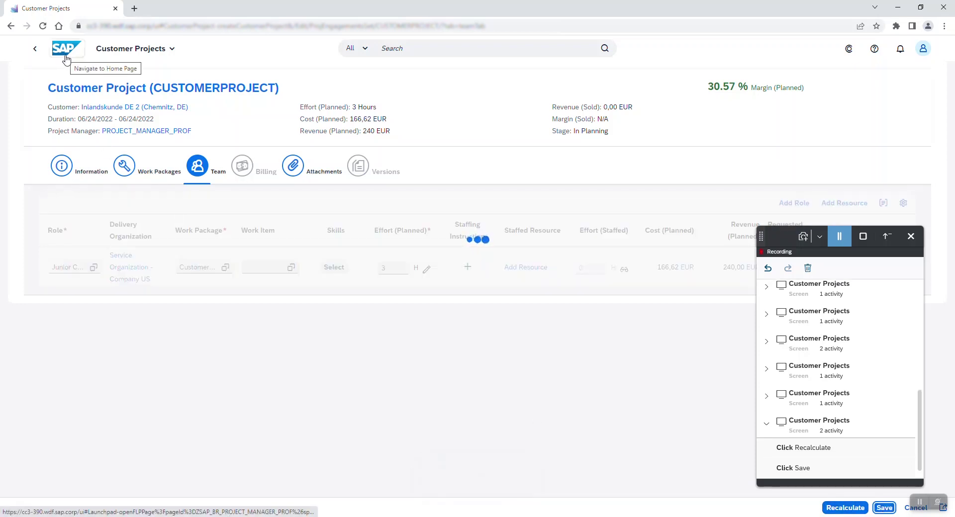
pyautogui.click(61, 50)
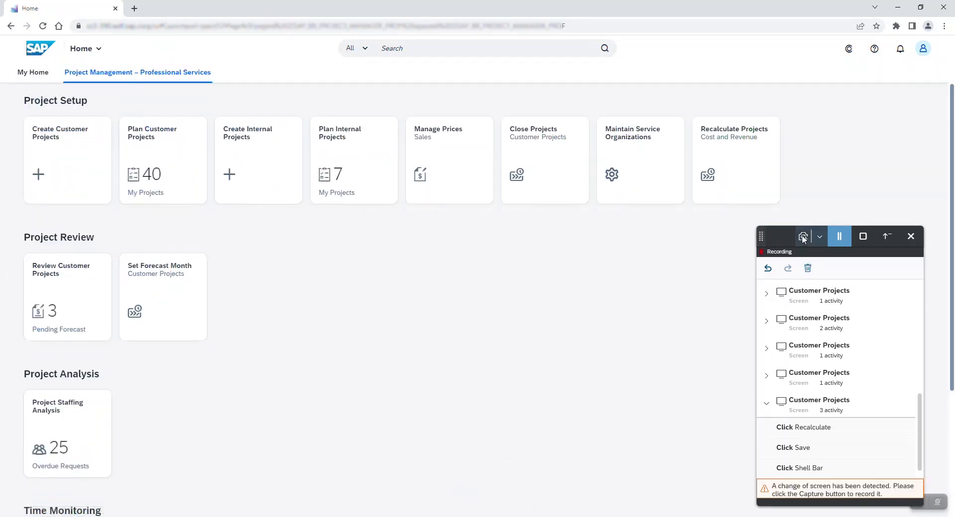
pyautogui.click(863, 237)
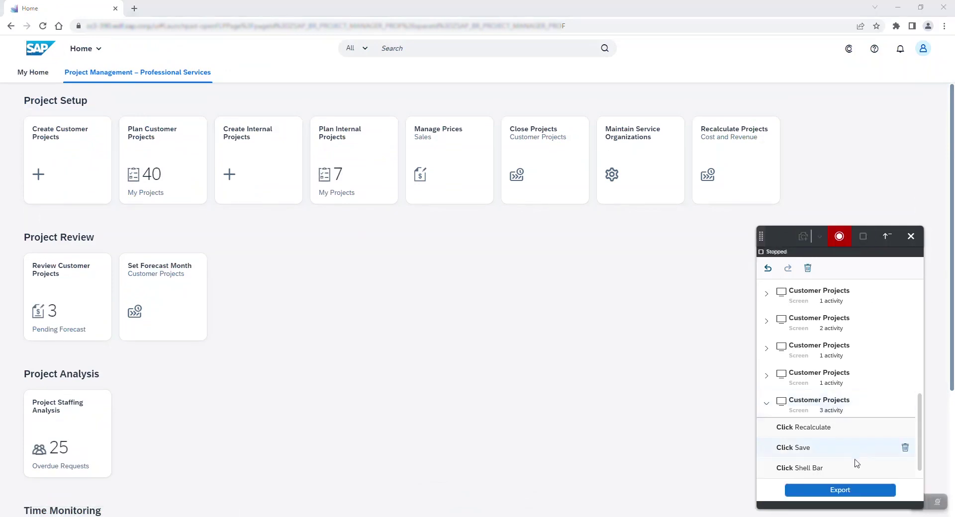
pyautogui.click(842, 493)
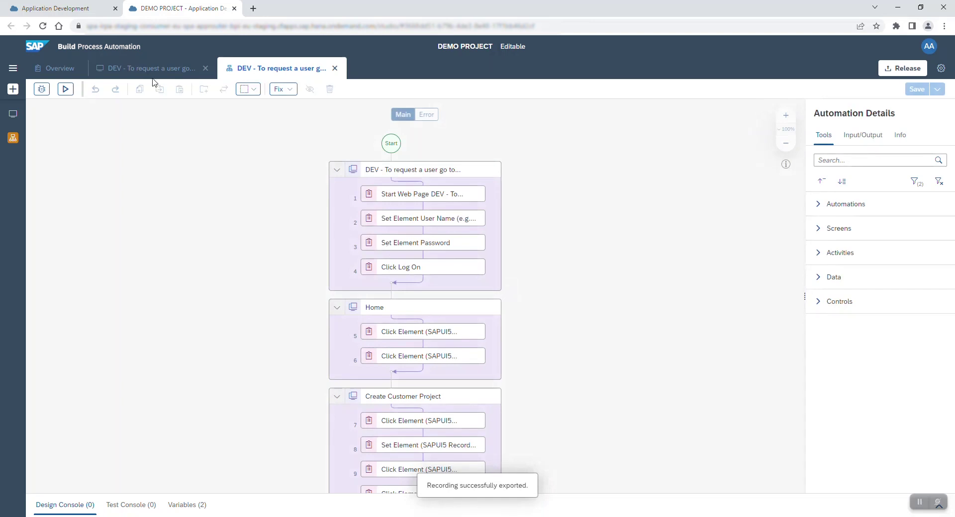
# Review the application's screens overview, the Home screen's Capture 1, and the Log On screen's recognition criteria
pyautogui.click(155, 69)
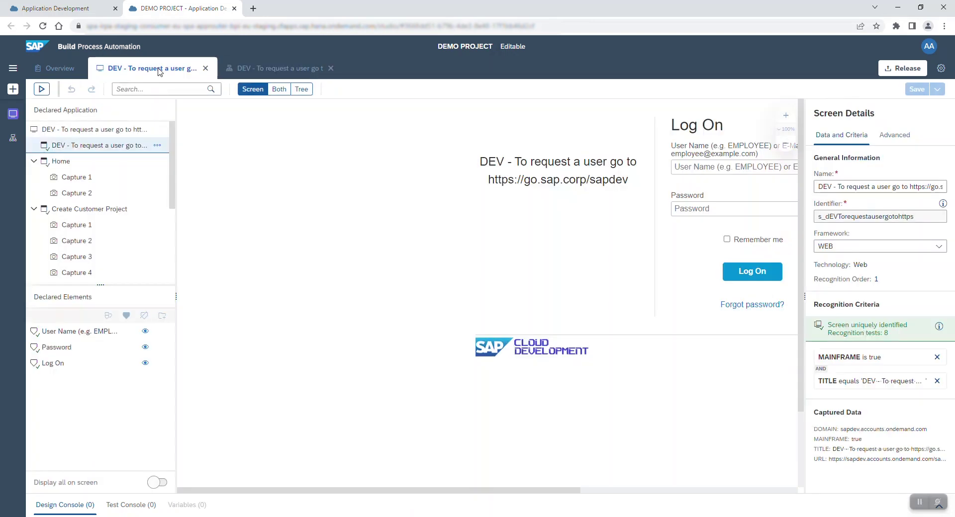
pyautogui.click(103, 132)
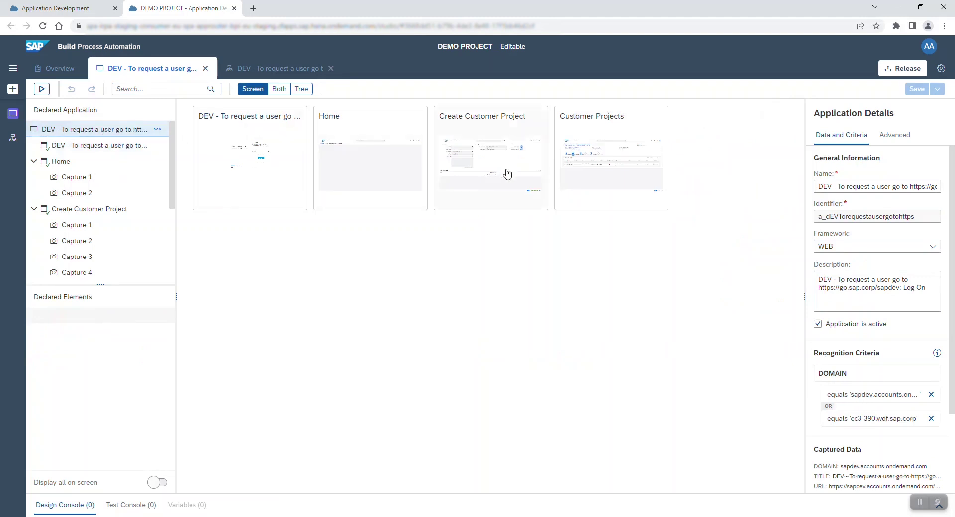
pyautogui.scroll(-1, 107, 237)
pyautogui.scroll(1, 109, 237)
pyautogui.click(70, 162)
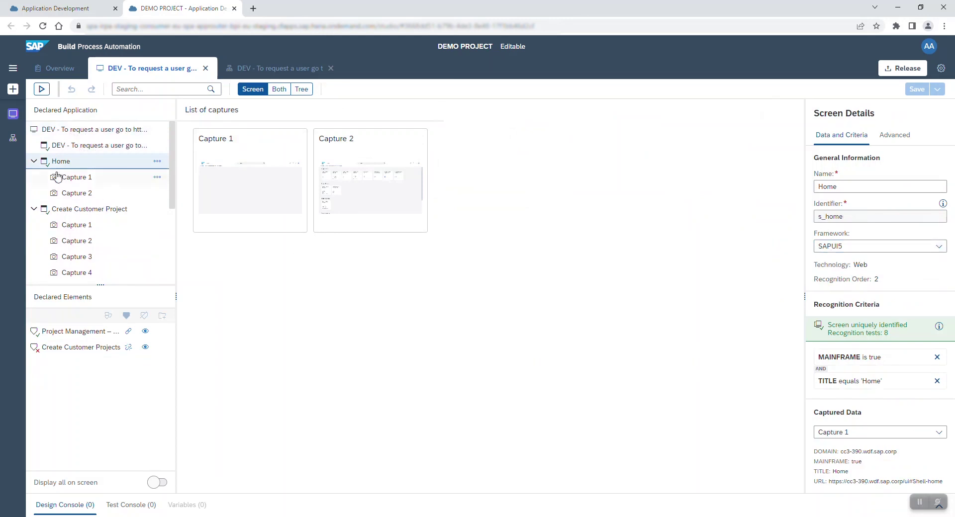
pyautogui.click(73, 178)
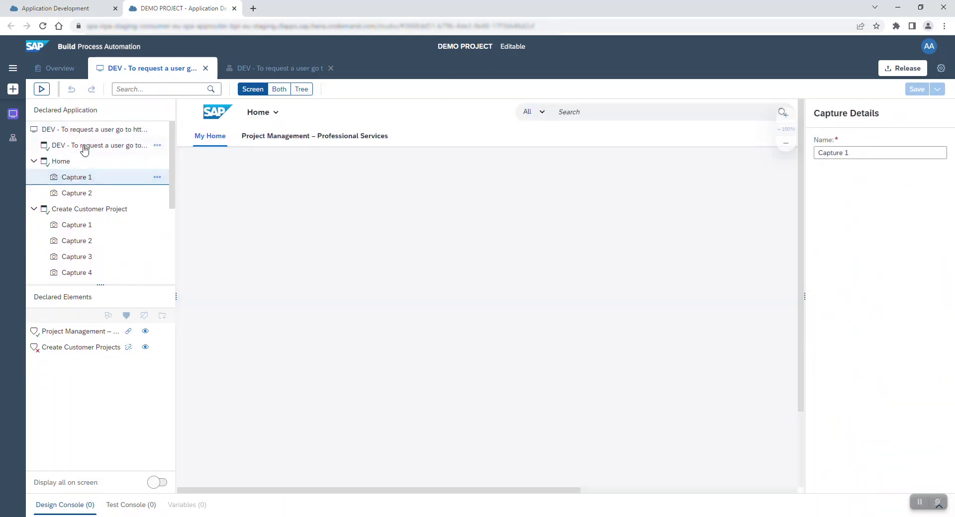
pyautogui.click(85, 147)
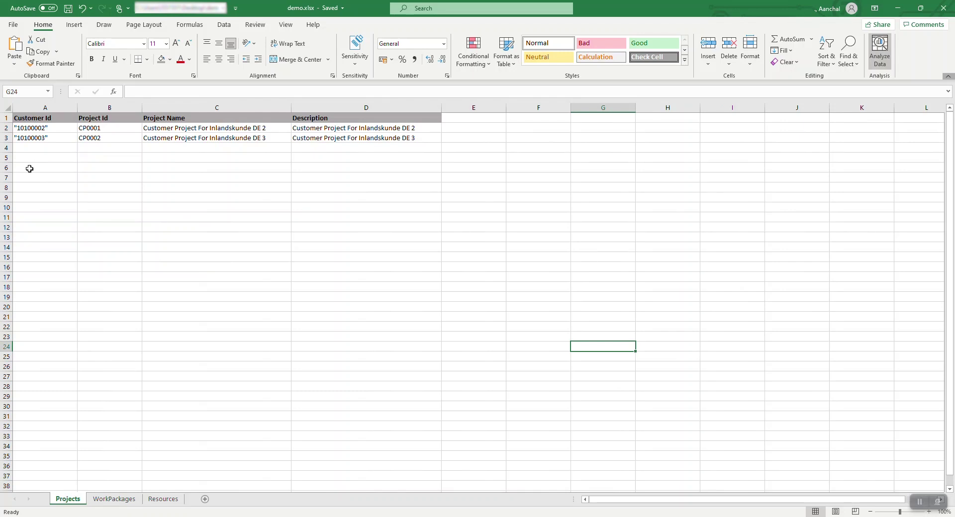
# View the WorkPackages sheet, then the Resources sheet, of demo.xlsx
pyautogui.click(126, 502)
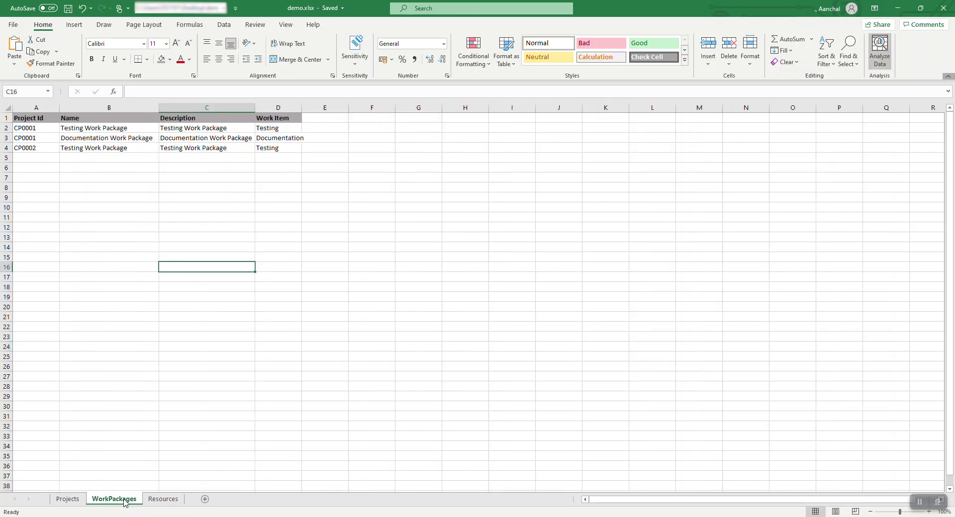
pyautogui.click(175, 501)
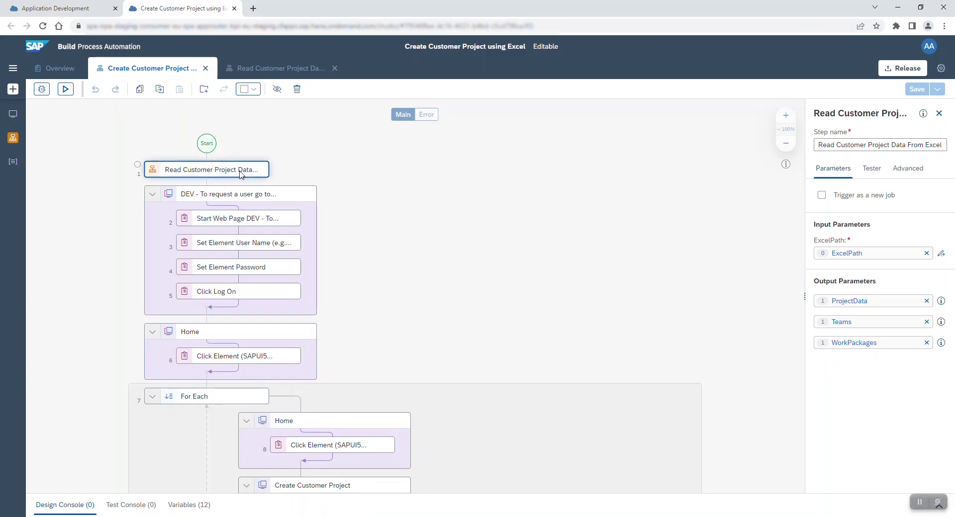
# Check the Excel-reading automation's outputs, then confirm the main For Each loops over ProjectData
pyautogui.click(311, 70)
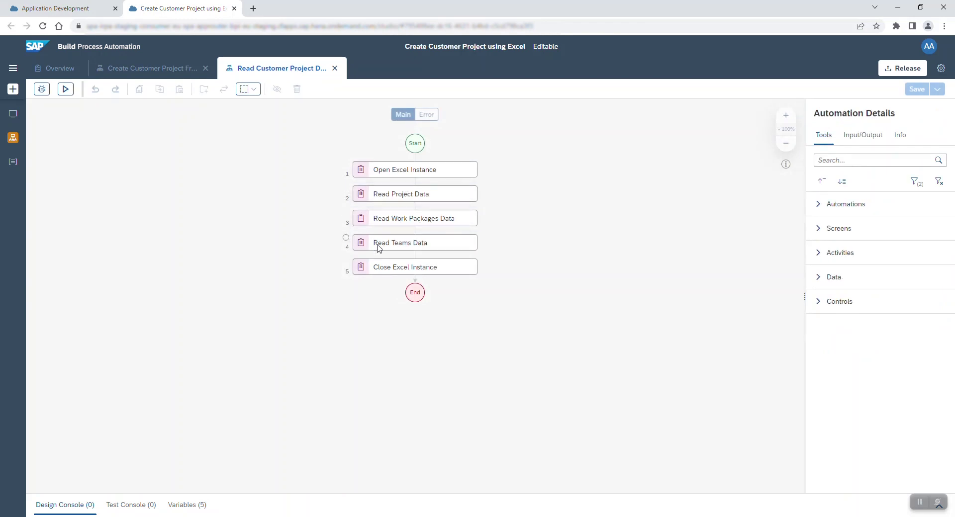
pyautogui.click(413, 296)
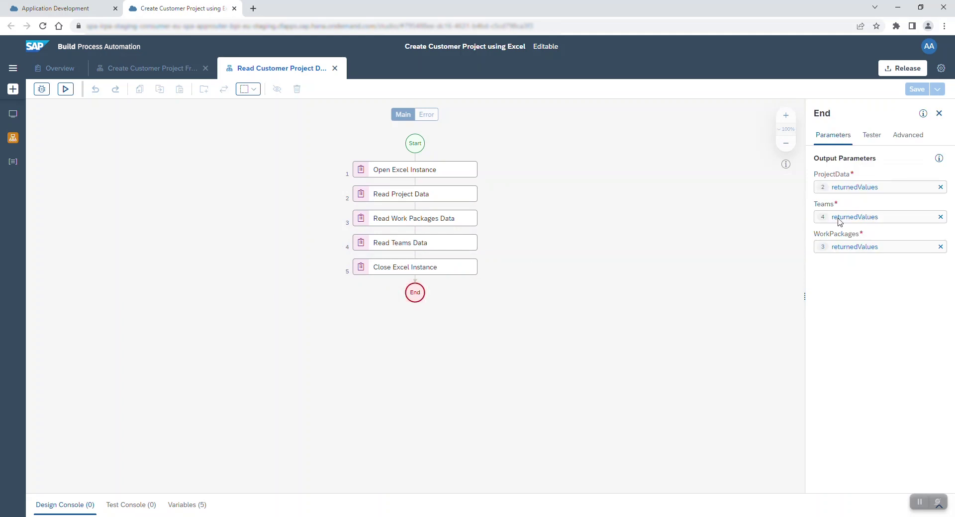
pyautogui.click(181, 69)
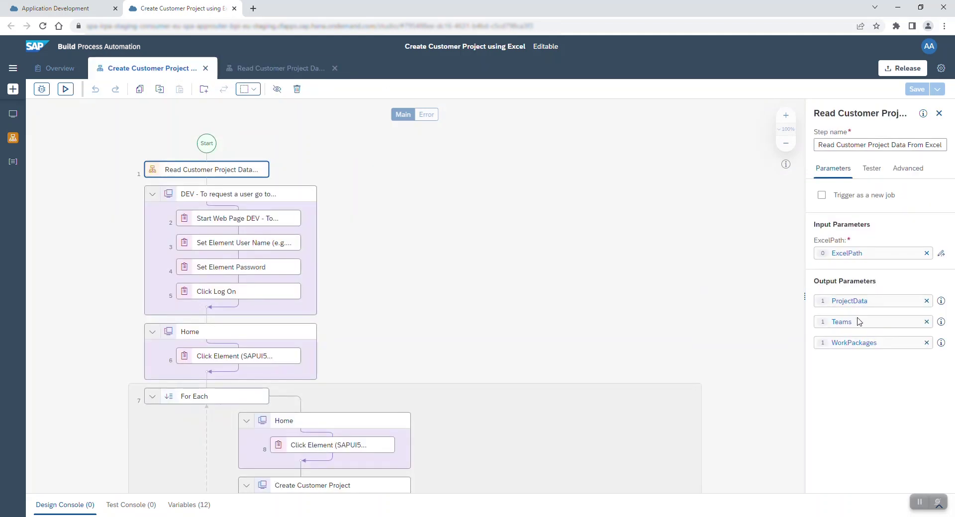
pyautogui.click(190, 400)
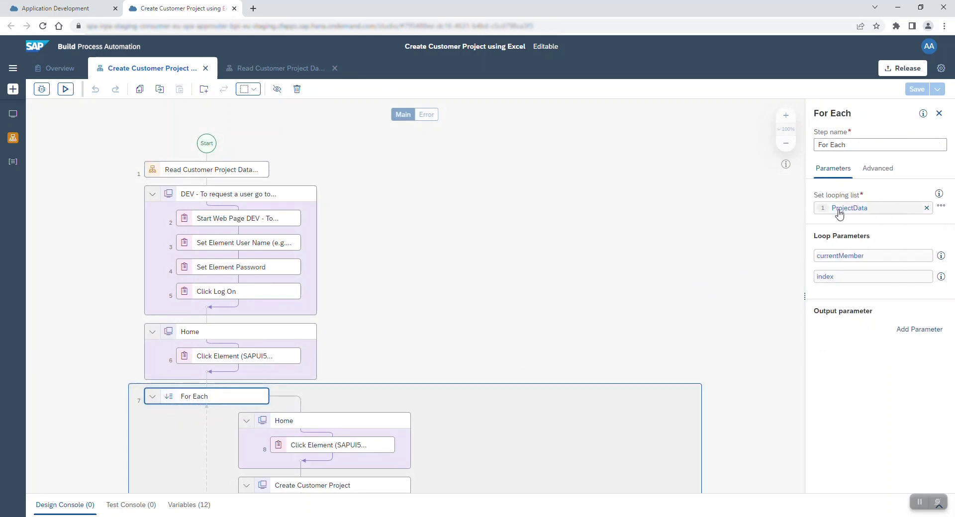
# Start a test run with the ExcelPath input pointing to demo.xlsx
pyautogui.click(66, 90)
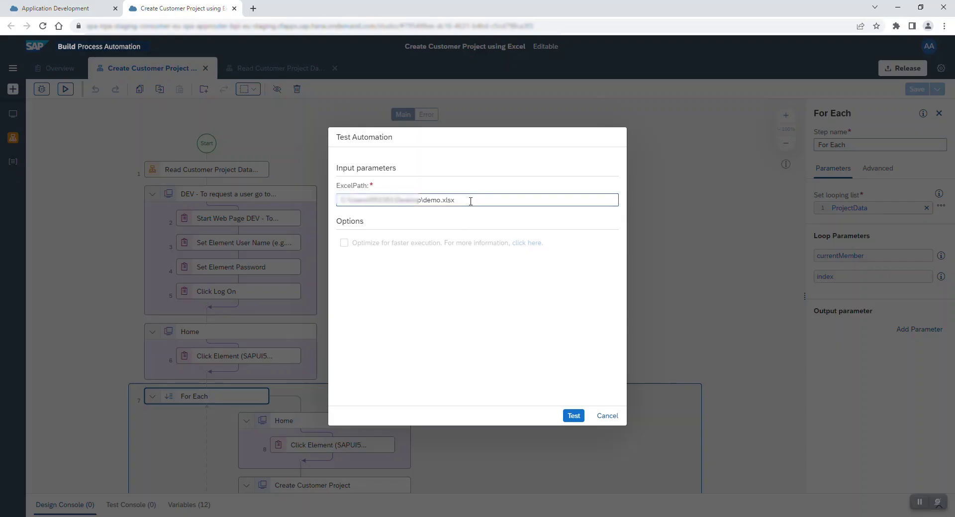
pyautogui.click(470, 201)
pyautogui.moveTo(470, 201); pyautogui.dragTo(337, 204)
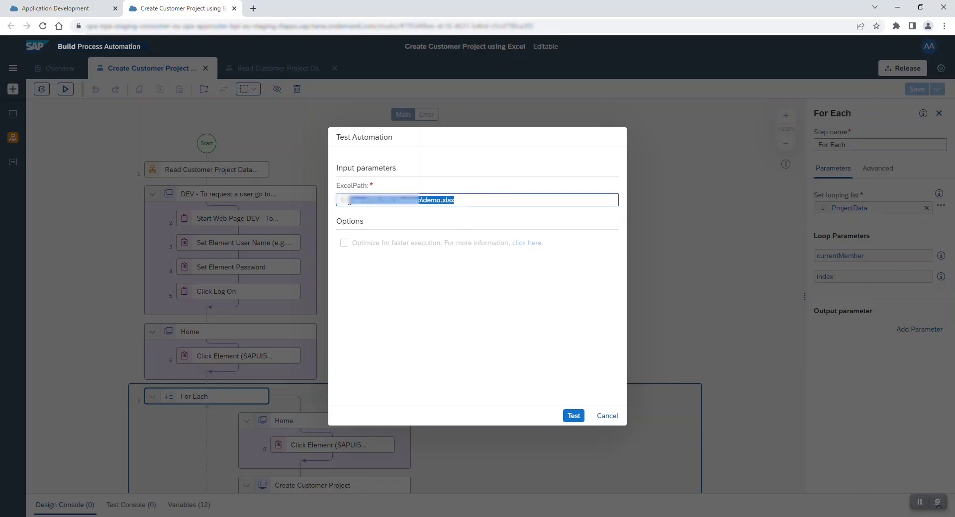
pyautogui.click(573, 416)
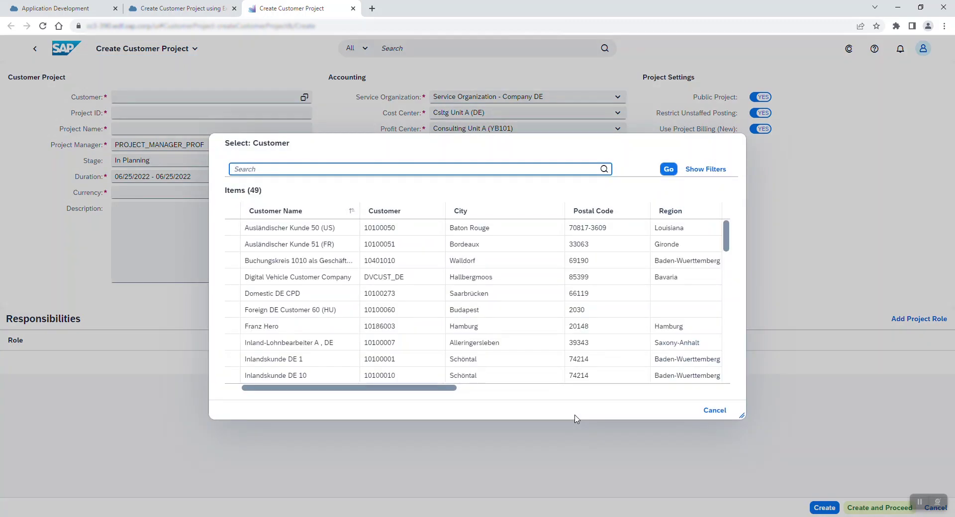
# Create project CP0001 'Customer Project For Inlandskunde DE 2' for that customer and proceed
pyautogui.write('"10100002"')
pyautogui.press('Return')
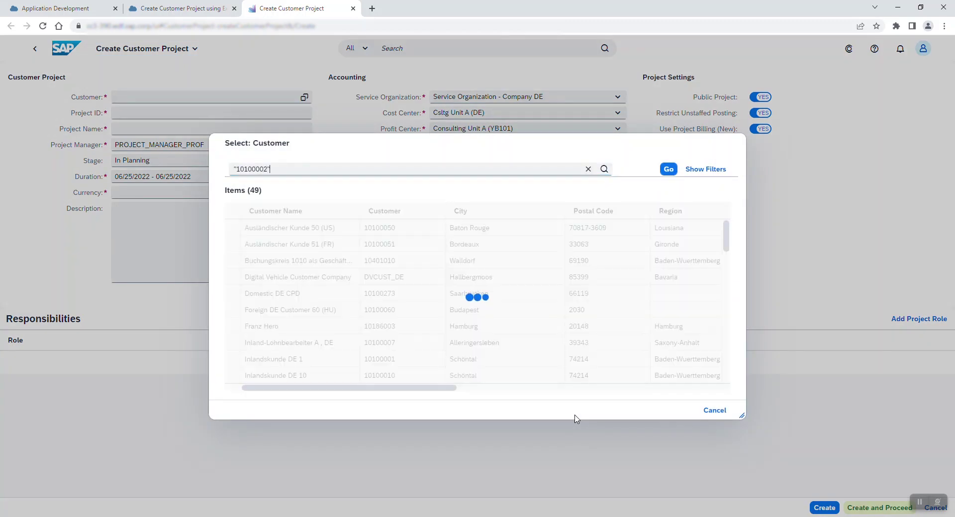
pyautogui.press('Return')
pyautogui.press('Tab')
pyautogui.write('CP0001')
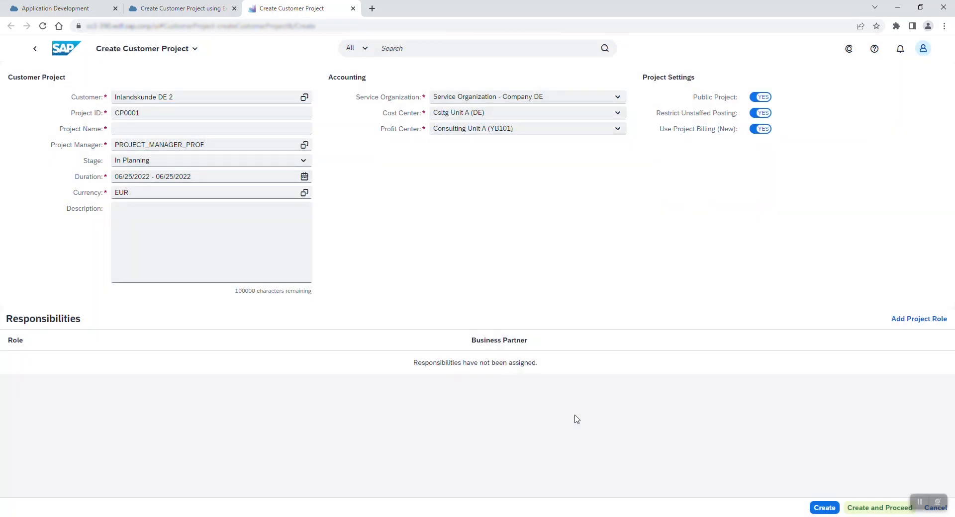
pyautogui.press('Tab')
pyautogui.write('Customer Project For Inlandskunde DE 2')
pyautogui.press('Tab')
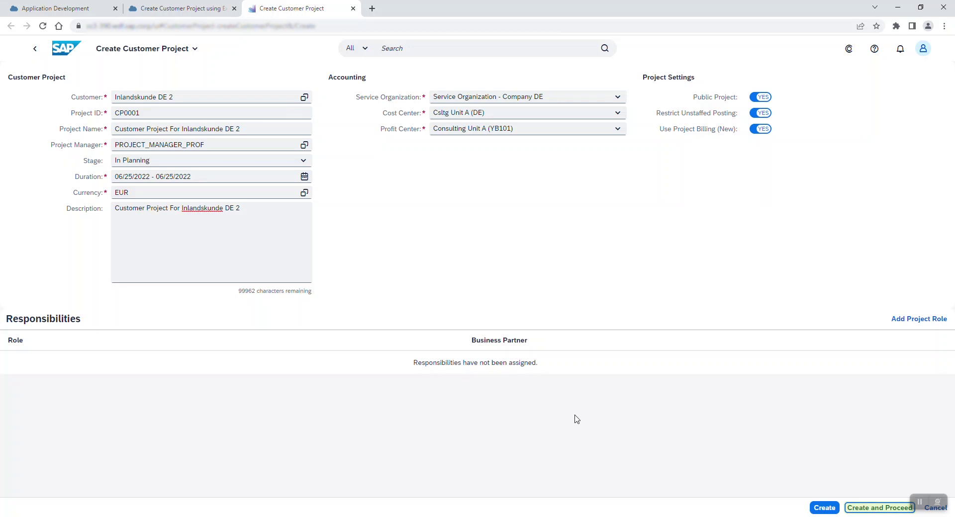
pyautogui.press('Return')
# Create the Resource Based Testing Work Package with Testing work item P002 and save
pyautogui.write('Testing Work Package')
pyautogui.press('Tab')
pyautogui.hotkey('alt', 'Down')
pyautogui.press('Return')
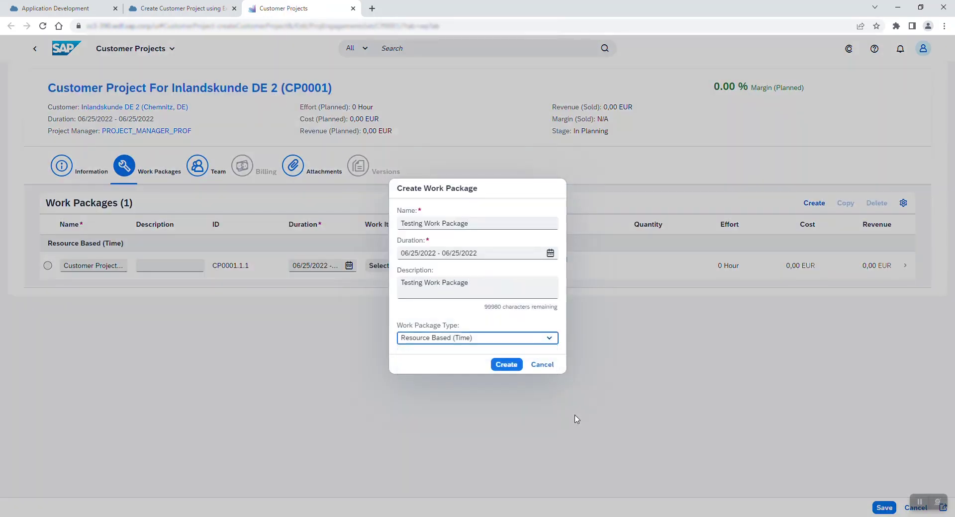
pyautogui.press('Return')
pyautogui.press('Return')
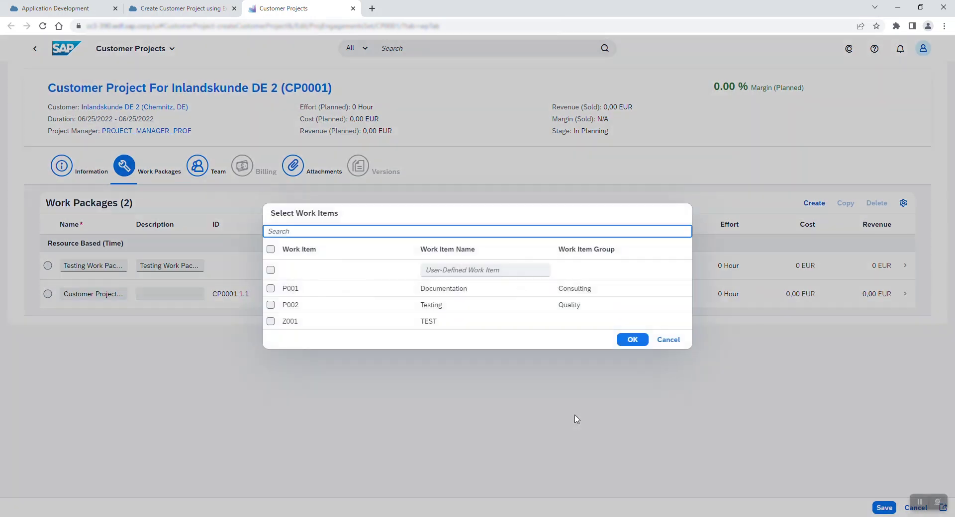
pyautogui.write('Testing')
pyautogui.press('Tab')
pyautogui.press('space')
pyautogui.press('Return')
pyautogui.hotkey('ctrl', 's')
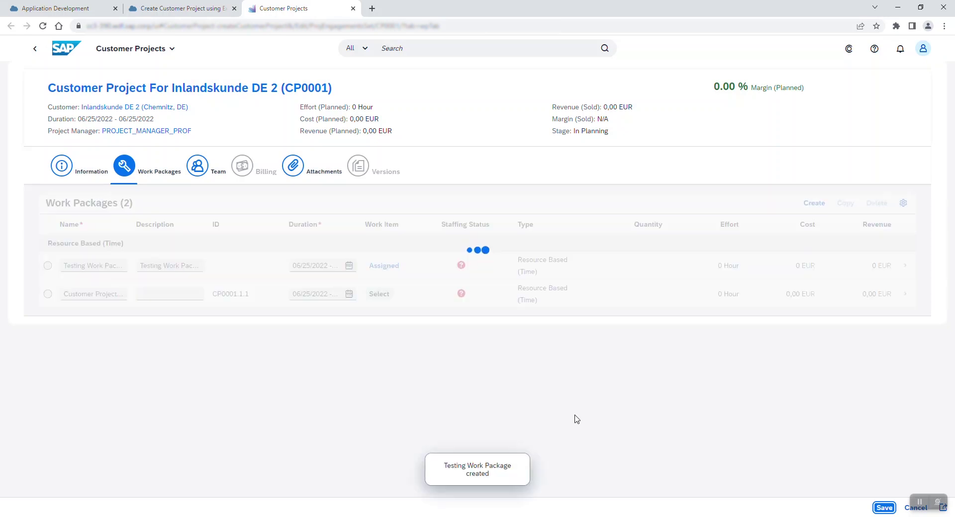
# Add a Resource Based Documentation Work Package assigned the Documentation work item P001
pyautogui.hotkey('ctrl', 'Return')
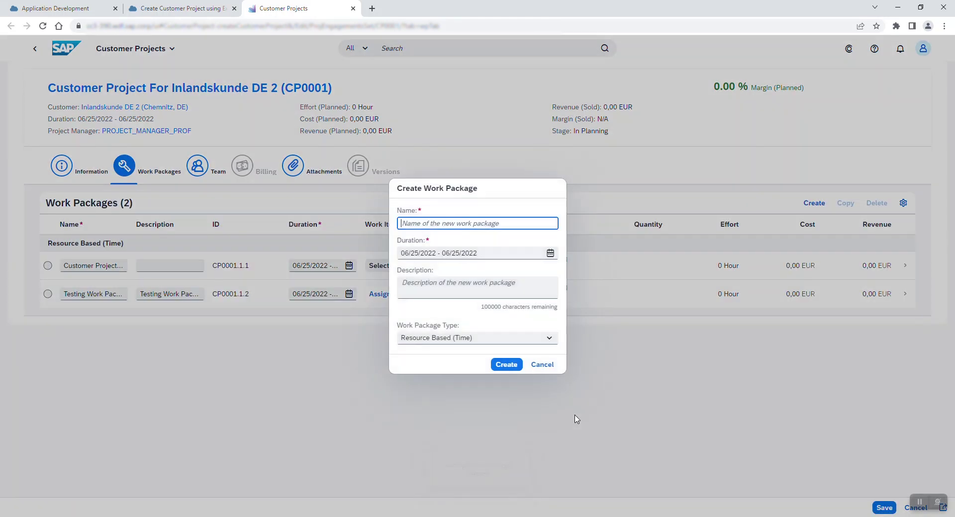
pyautogui.write('Documentation Work Package')
pyautogui.press('Tab')
pyautogui.press('Tab')
pyautogui.write('Documentation Work Package')
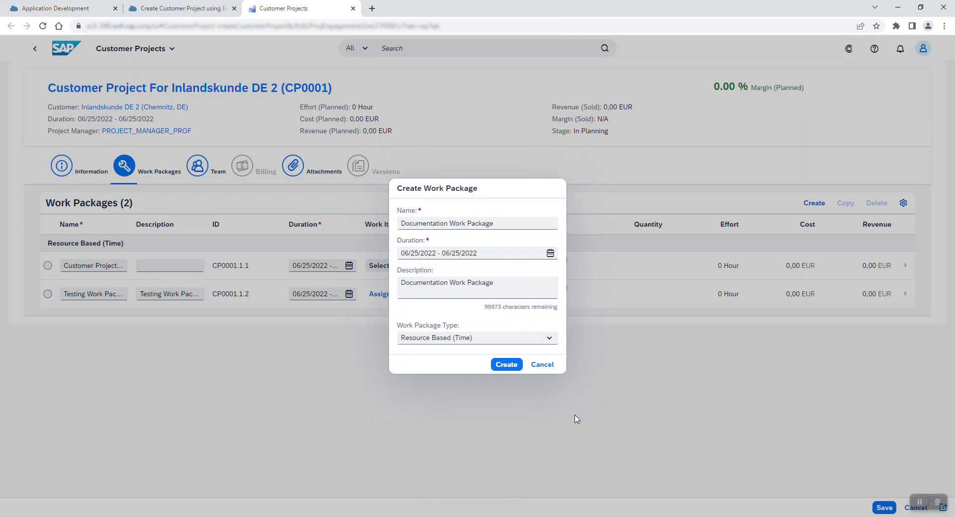
pyautogui.press('Tab')
pyautogui.hotkey('alt', 'Down')
pyautogui.press('Return')
pyautogui.hotkey('ctrl', 'Return')
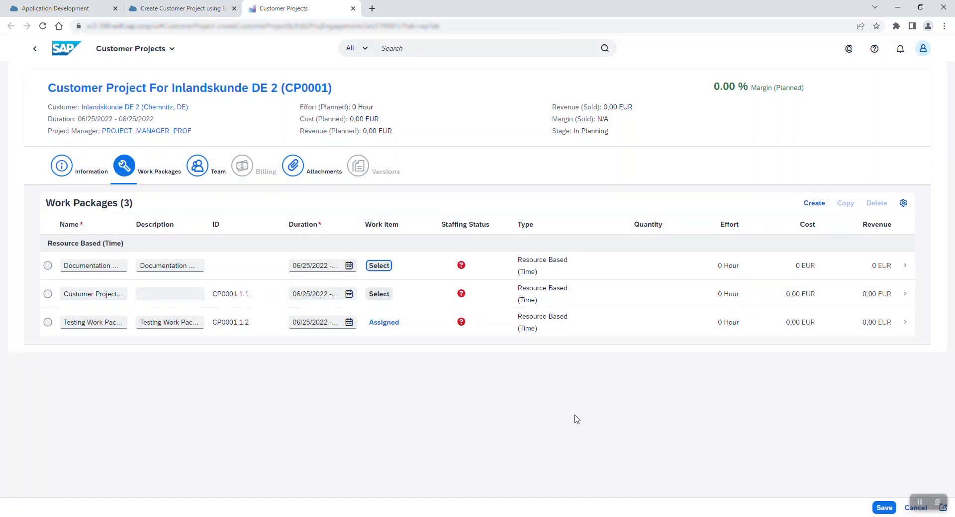
pyautogui.press('Return')
pyautogui.write('Documentation')
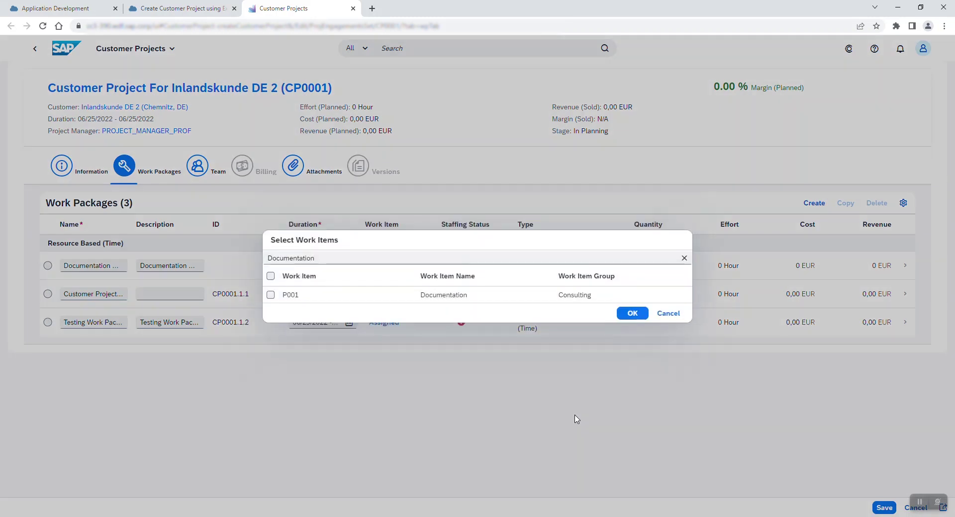
pyautogui.press('Tab')
pyautogui.press('space')
pyautogui.hotkey('ctrl', 'Return')
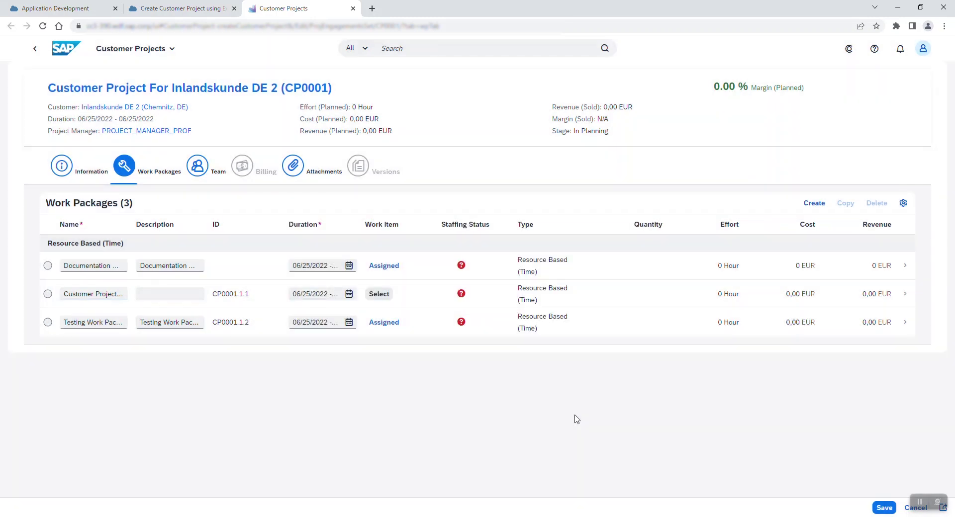
# Save, then add an Employee resource to the team on the Testing Work Package
pyautogui.hotkey('ctrl', 's')
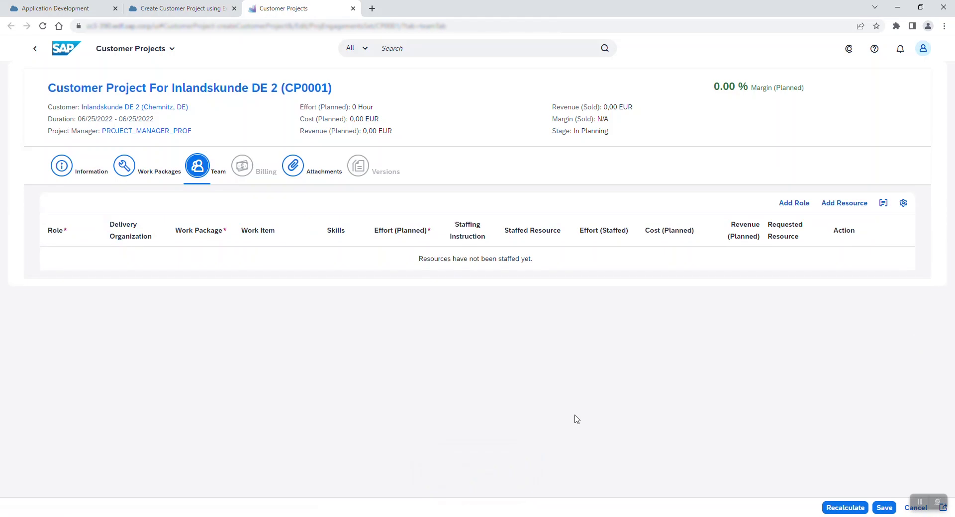
pyautogui.press('Return')
pyautogui.press('Tab')
pyautogui.press('Tab')
pyautogui.press('Tab')
pyautogui.press('F4')
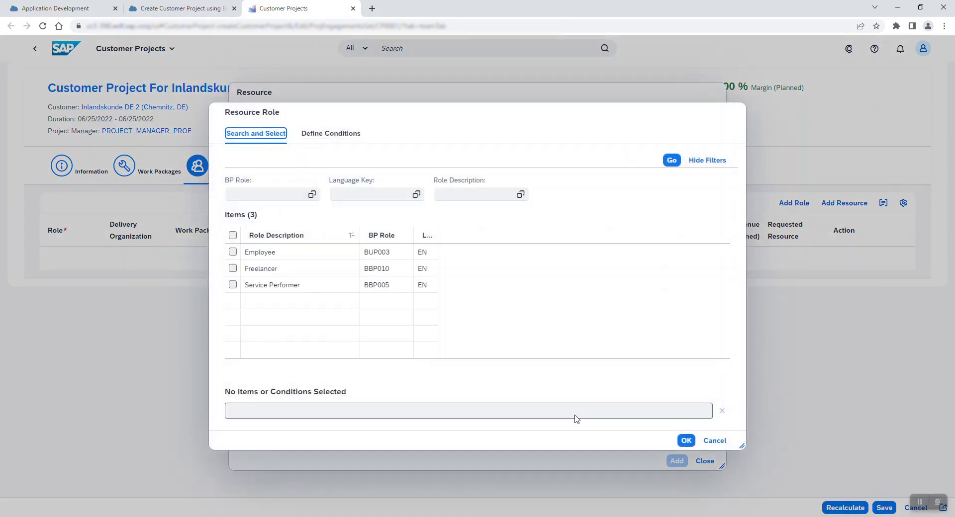
pyautogui.press('Tab')
pyautogui.press('Tab')
pyautogui.press('Tab')
pyautogui.press('Tab')
pyautogui.press('Tab')
pyautogui.write('Employee')
pyautogui.press('Return')
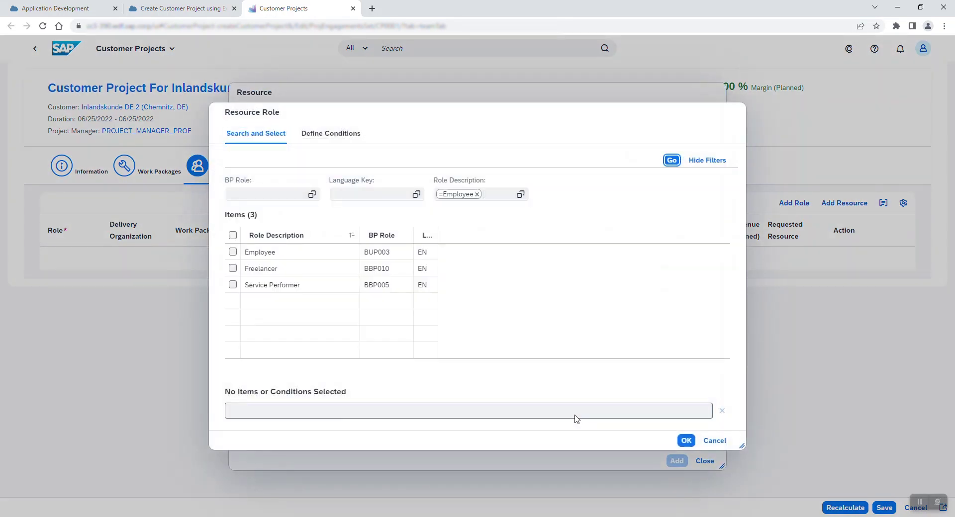
pyautogui.press('Return')
pyautogui.press('Return')
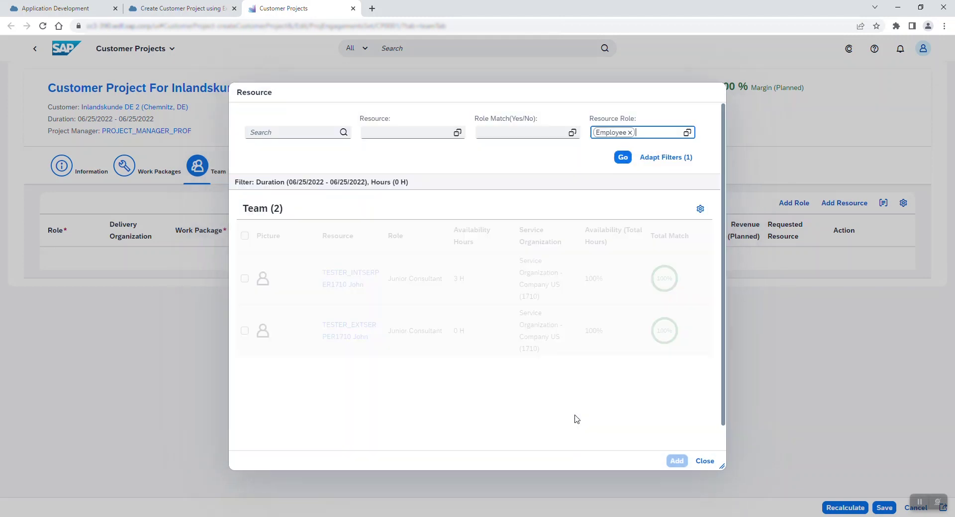
pyautogui.press('Tab')
pyautogui.press('space')
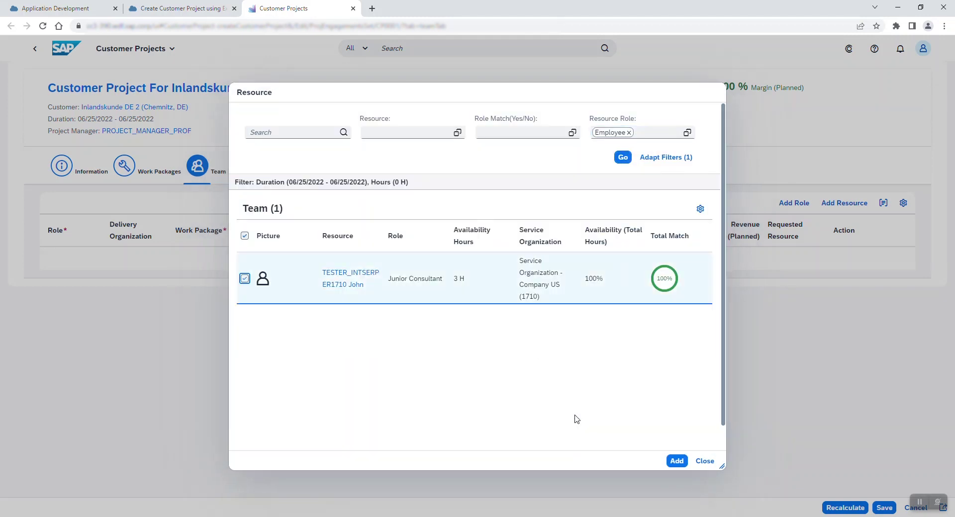
pyautogui.press('Return')
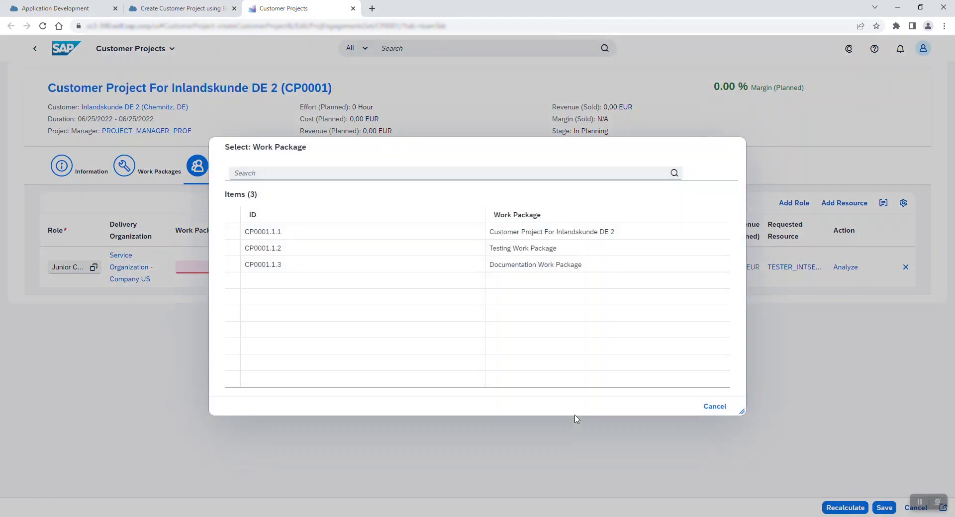
pyautogui.write('Testing Work Package')
pyautogui.press('Return')
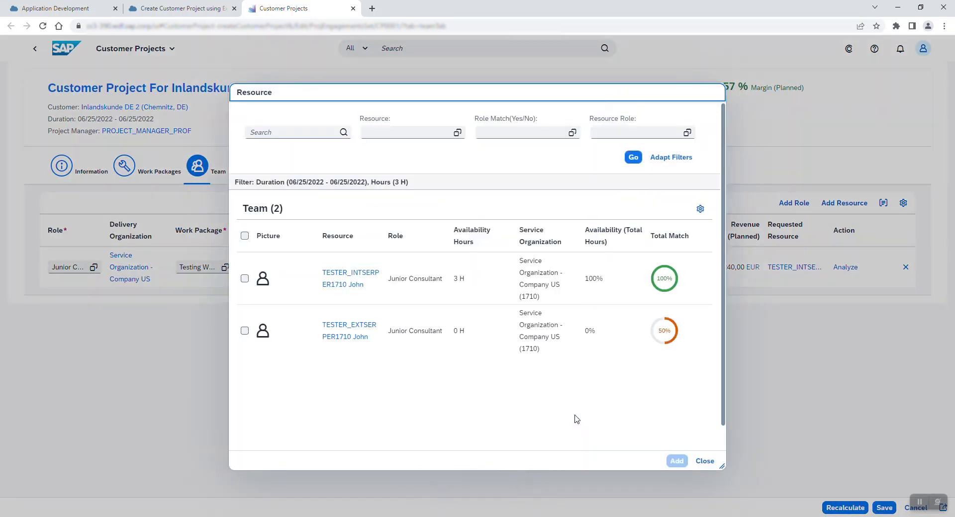
# Add a second Employee resource assigned to the Documentation Work Package
pyautogui.press('F4')
pyautogui.write('Employee')
pyautogui.press('Return')
pyautogui.press('space')
pyautogui.press('Return')
pyautogui.press('space')
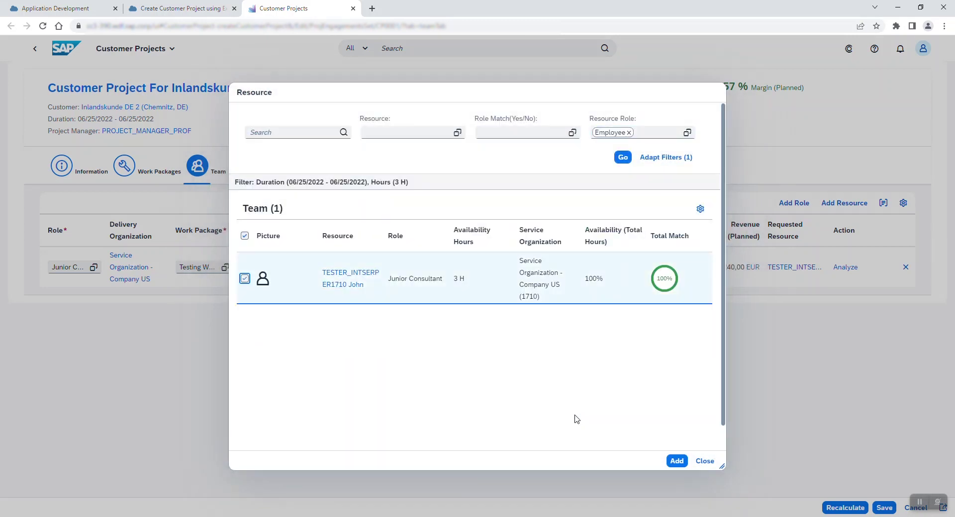
pyautogui.press('Return')
pyautogui.press('F4')
pyautogui.write('Documentation Work Package')
pyautogui.press('Return')
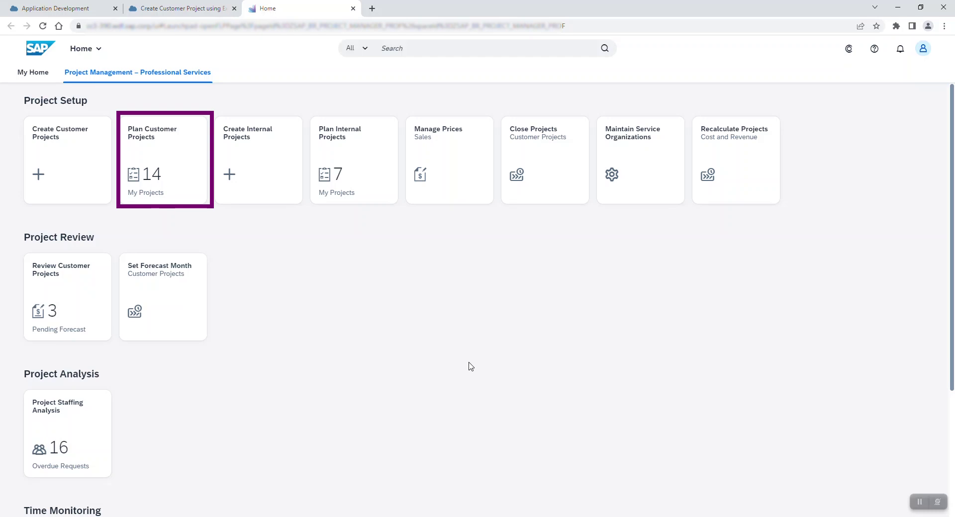
pyautogui.hotkey('ctrl', 'shift', 'Tab')
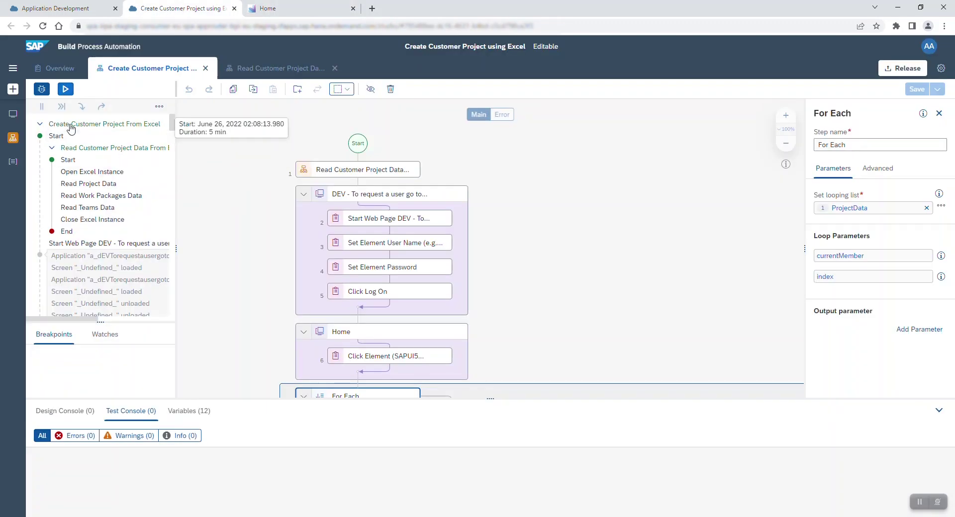
pyautogui.scroll(-3, 105, 251)
pyautogui.scroll(-10, 104, 250)
pyautogui.scroll(-10, 106, 250)
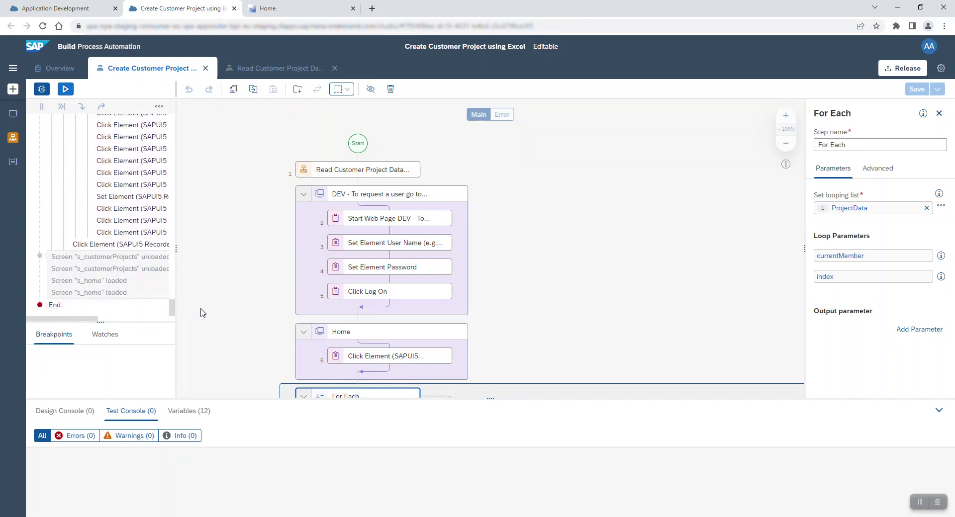
pyautogui.click(268, 8)
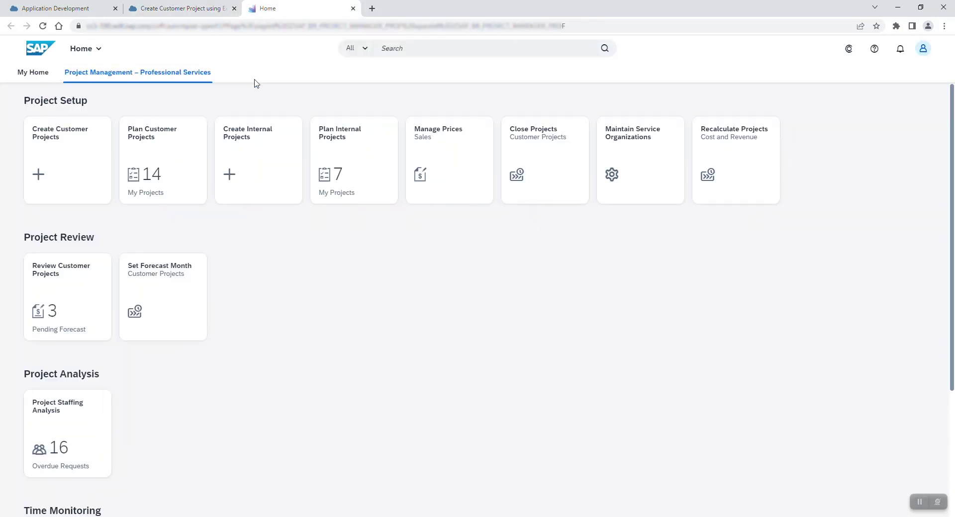
# Open Plan Customer Projects and compare it with demo.xlsx's Projects sheet
pyautogui.click(148, 170)
pyautogui.hotkey('alt', 'Tab')
pyautogui.click(288, 391)
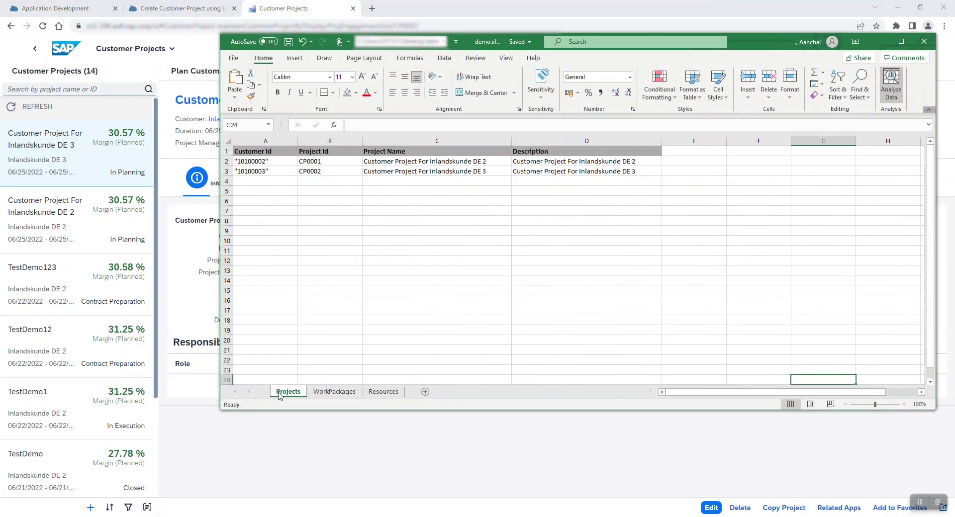